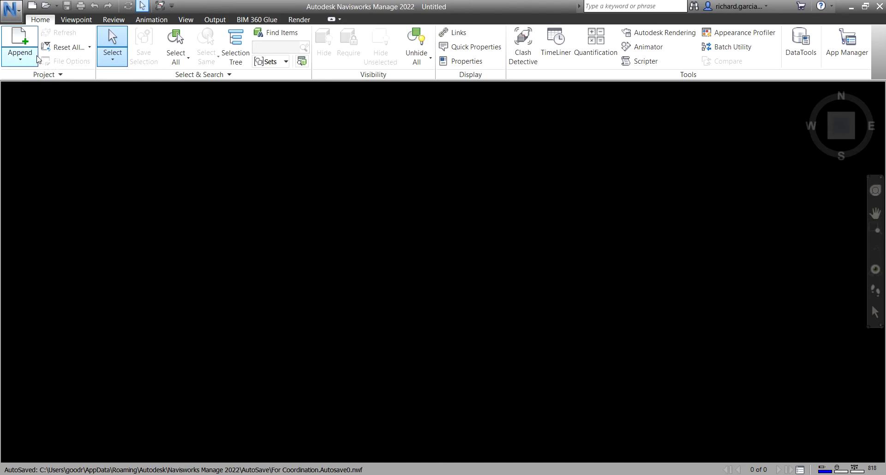
- Open the recent files For Coordination.nwf and MEP.nwc
{"action": "left_click", "coordinate": [11, 10]}
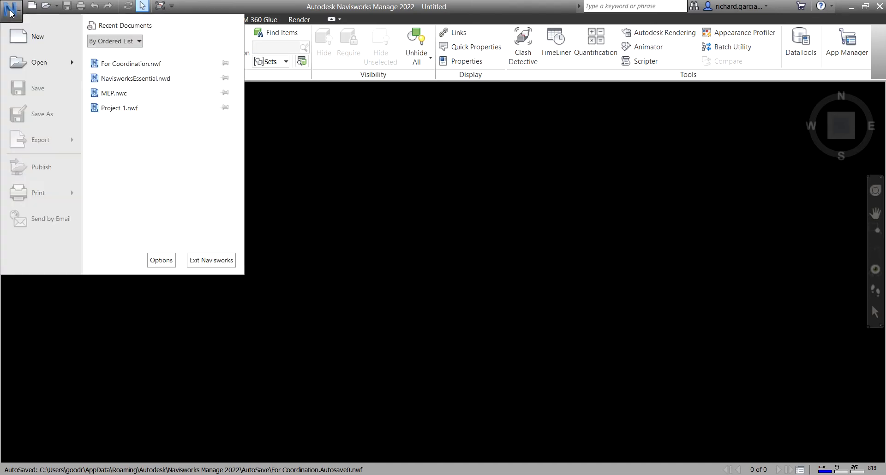
{"action": "left_click", "coordinate": [136, 64]}
{"action": "scroll", "coordinate": [437, 228], "scroll_direction": "down", "scroll_amount": 10}
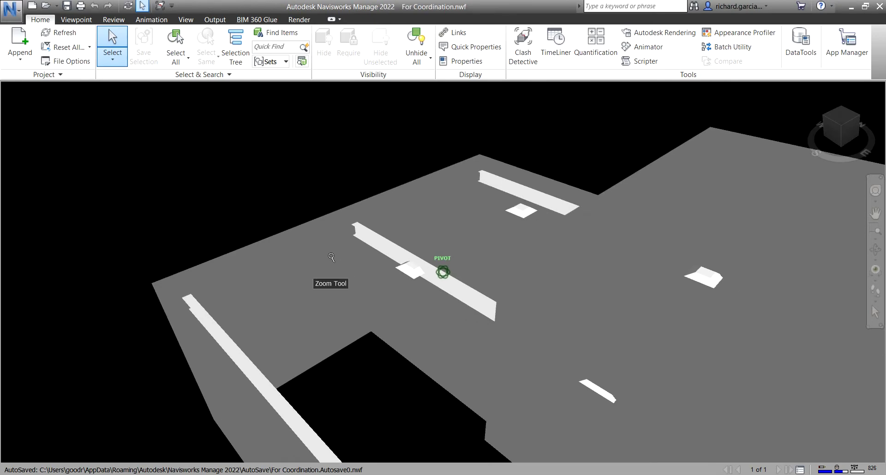
{"action": "left_click", "coordinate": [12, 14]}
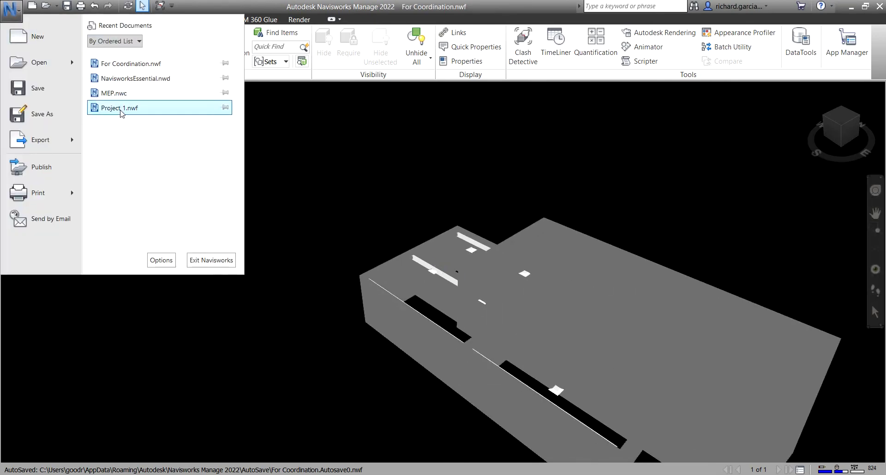
{"action": "left_click", "coordinate": [260, 116]}
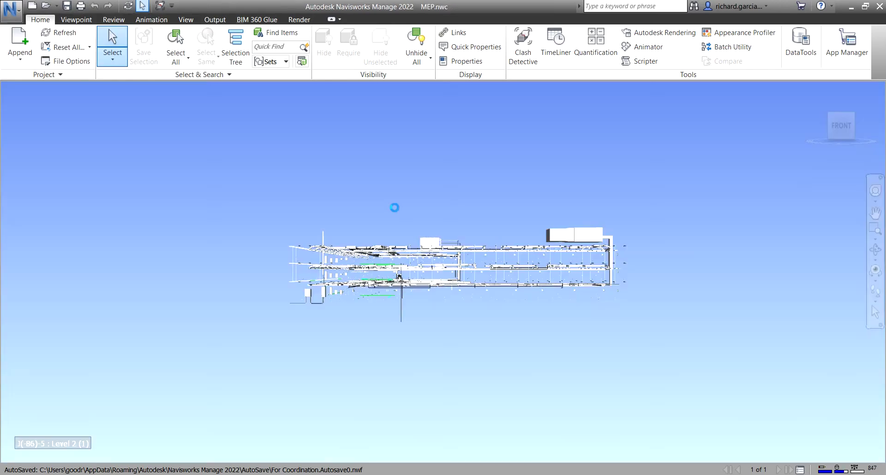
- Try to open the Revit project CONSTRUCTION.rvt from the Revit for Navisworks folder
{"action": "left_click", "coordinate": [12, 13]}
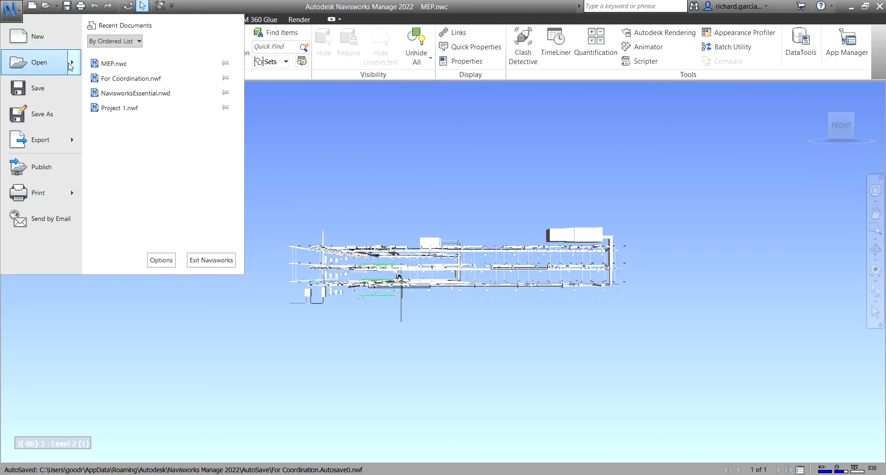
{"action": "mouse_move", "coordinate": [69, 67]}
{"action": "left_click", "coordinate": [166, 69]}
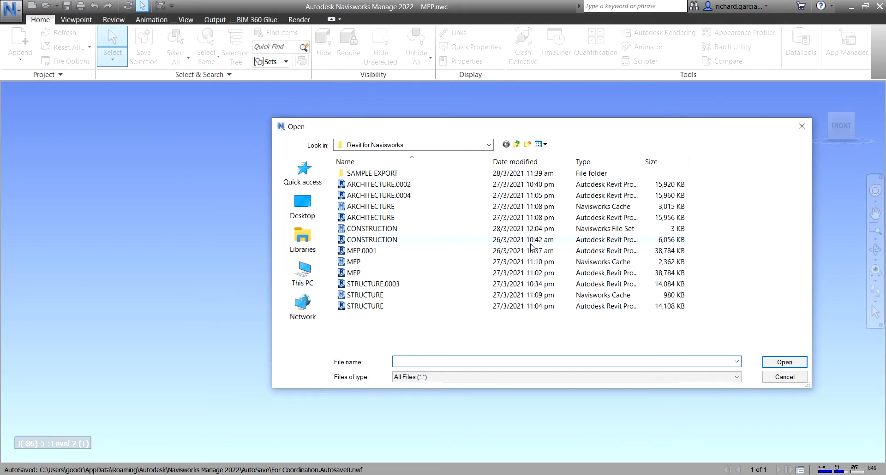
{"action": "left_click", "coordinate": [380, 243]}
{"action": "double_click", "coordinate": [379, 244]}
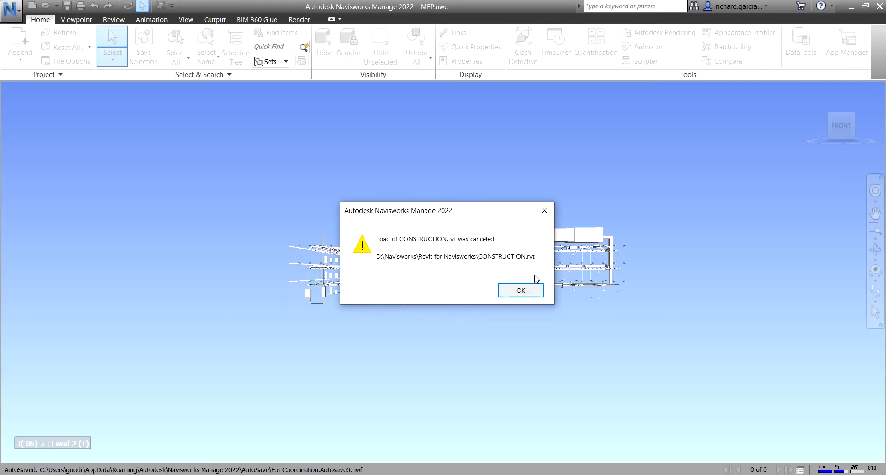
{"action": "left_click", "coordinate": [523, 290]}
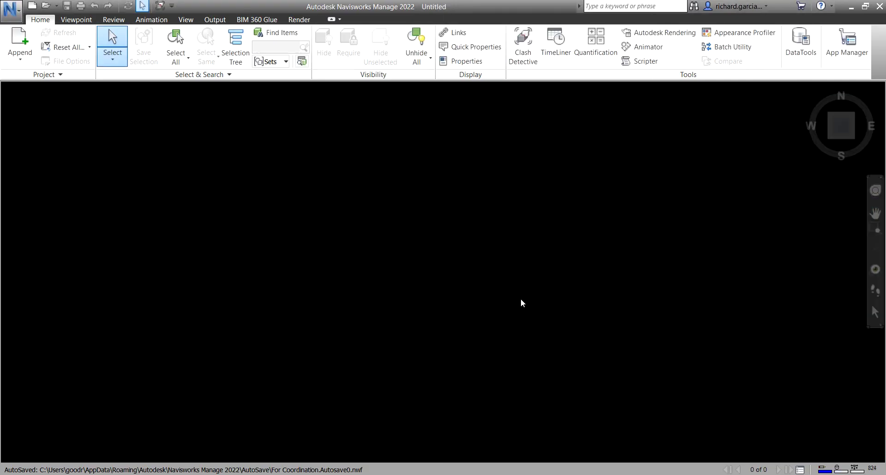
- Open the Navisworks file set CONSTRUCTION.nwf from the Revit for Navisworks folder
{"action": "left_click", "coordinate": [11, 11]}
{"action": "mouse_move", "coordinate": [76, 63]}
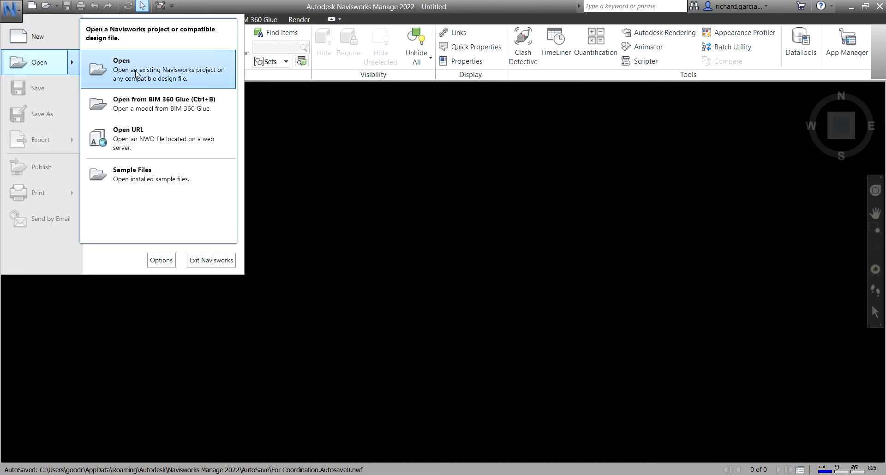
{"action": "left_click", "coordinate": [136, 69]}
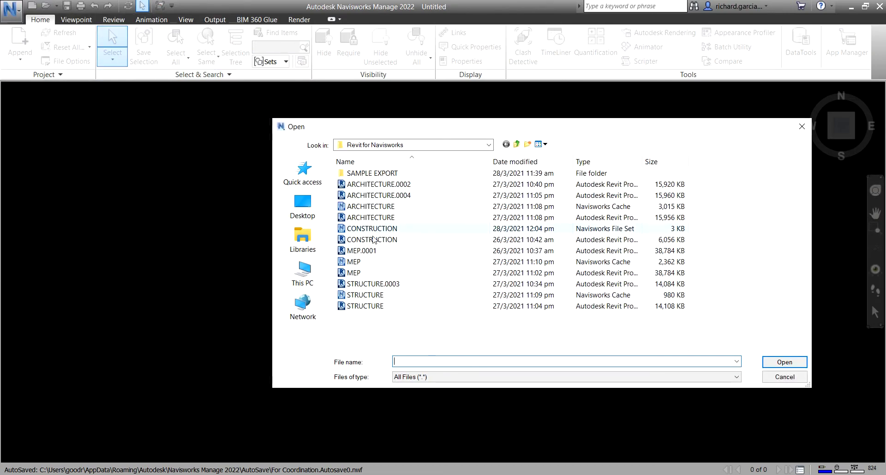
{"action": "double_click", "coordinate": [367, 230]}
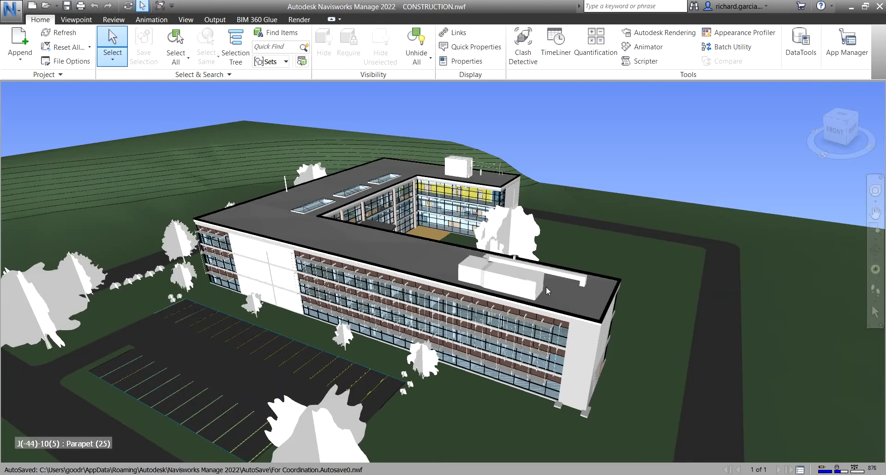
{"action": "middle_click_drag", "start_coordinate": [450, 283], "coordinate": [494, 263]}
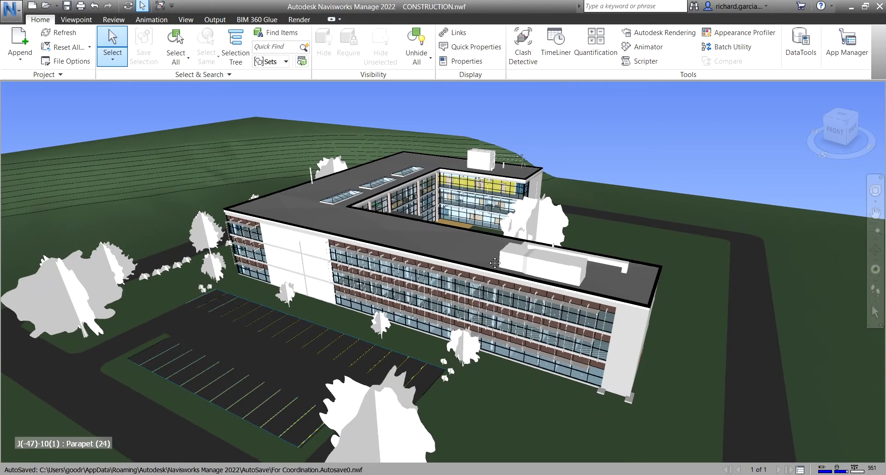
{"action": "left_click", "coordinate": [462, 10]}
{"action": "middle_click_drag", "start_coordinate": [573, 139], "coordinate": [568, 144], "text": "shift"}
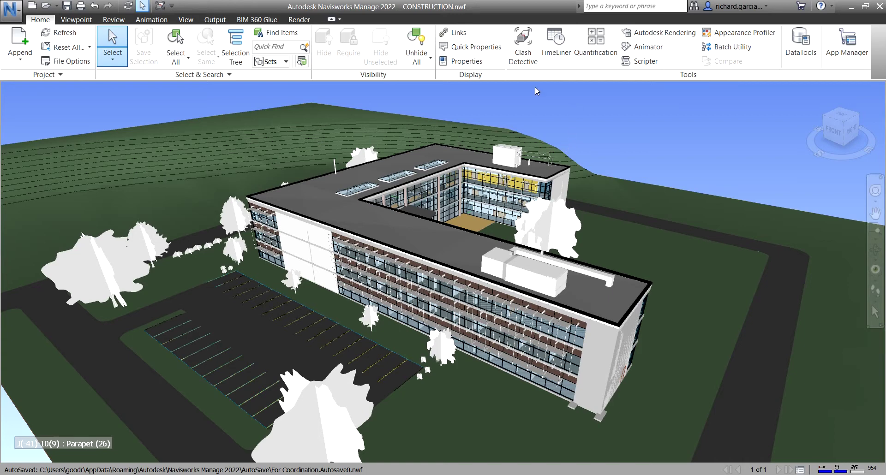
- Show the Clash Detective window beside the building model
{"action": "left_click", "coordinate": [525, 56]}
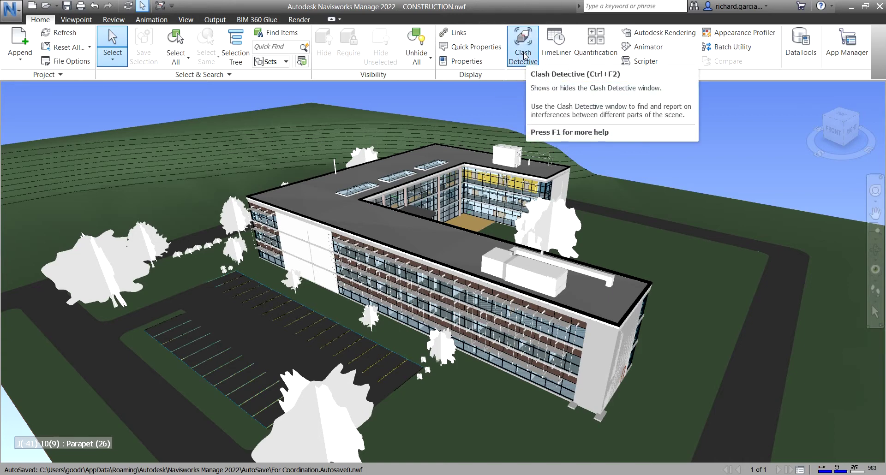
{"action": "left_click", "coordinate": [525, 57]}
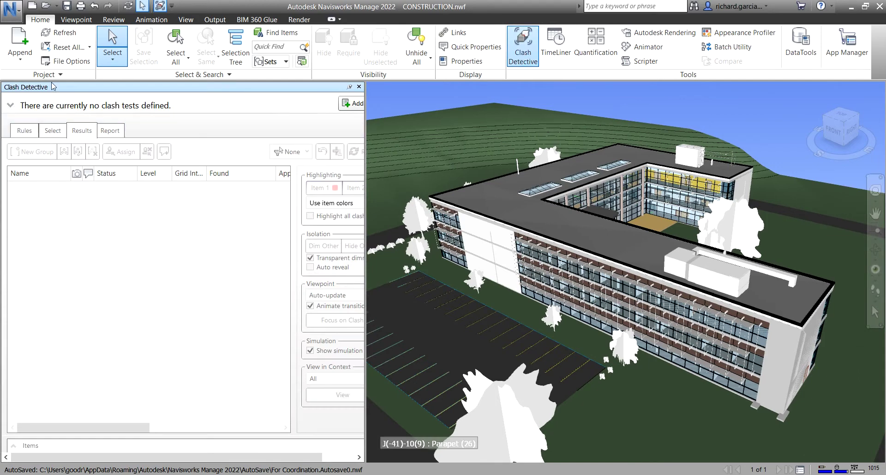
{"action": "left_click", "coordinate": [21, 90]}
- Auto-hide the Clash Detective window, reveal it and pin it open again
{"action": "left_click", "coordinate": [349, 89]}
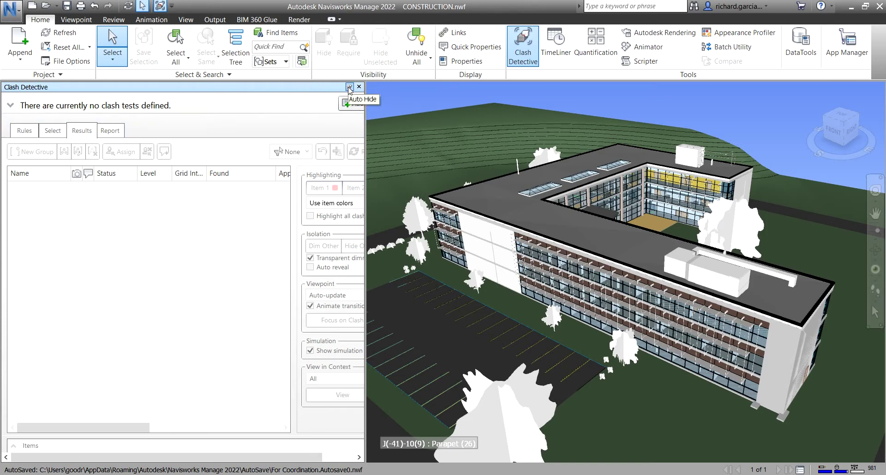
{"action": "left_click", "coordinate": [349, 88]}
{"action": "left_click", "coordinate": [350, 88]}
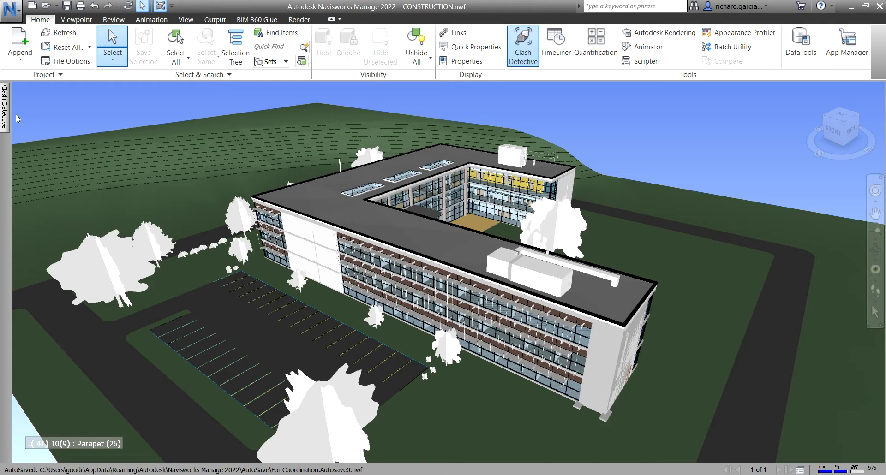
{"action": "mouse_move", "coordinate": [5, 113]}
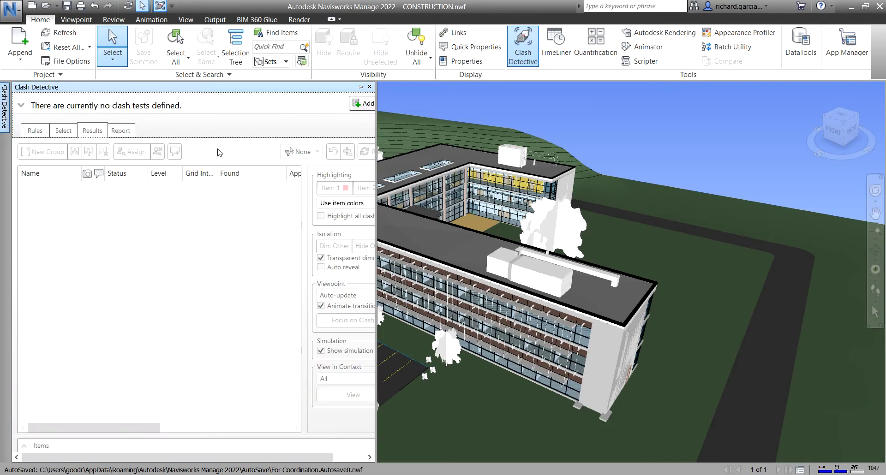
{"action": "left_click", "coordinate": [361, 87]}
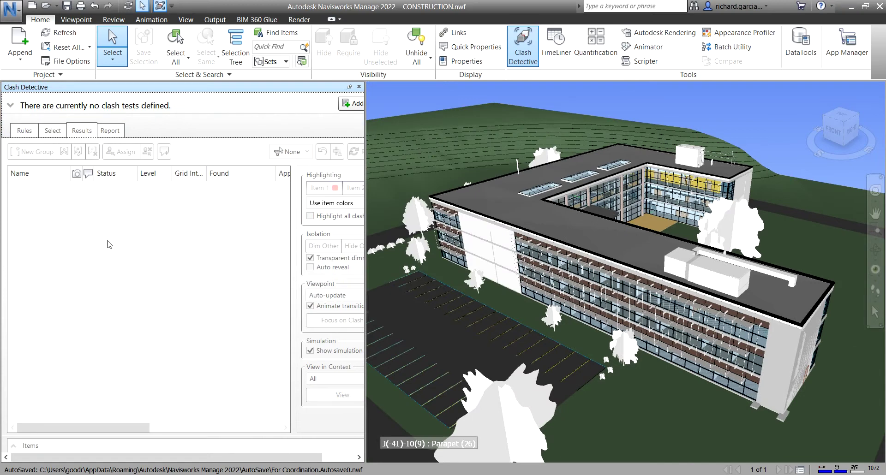
- Expand the list of clash tests and add a new test
{"action": "left_click", "coordinate": [12, 105]}
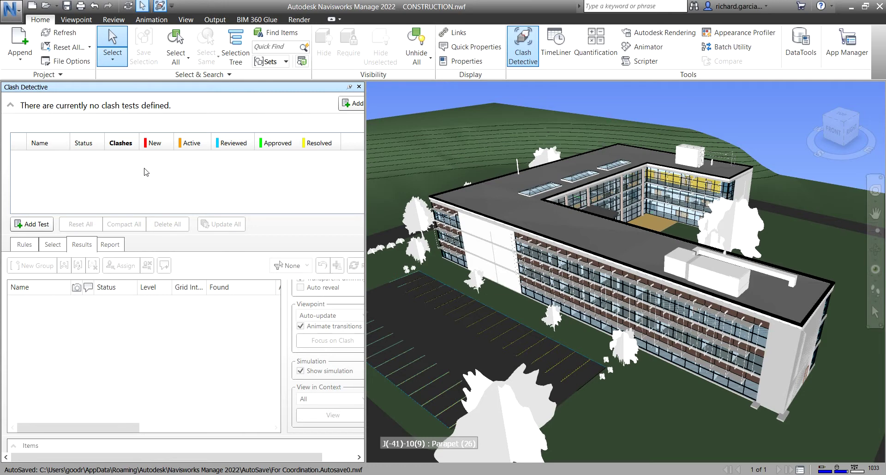
{"action": "left_click", "coordinate": [39, 226]}
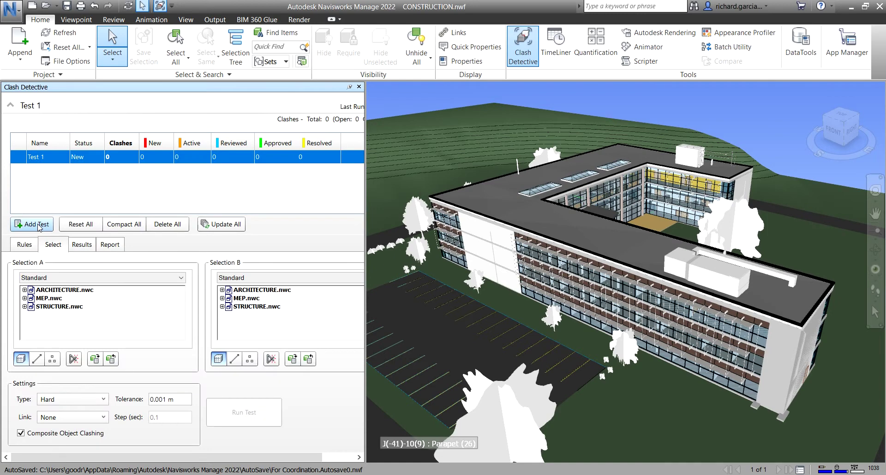
{"action": "left_click", "coordinate": [64, 292]}
{"action": "left_click", "coordinate": [63, 292]}
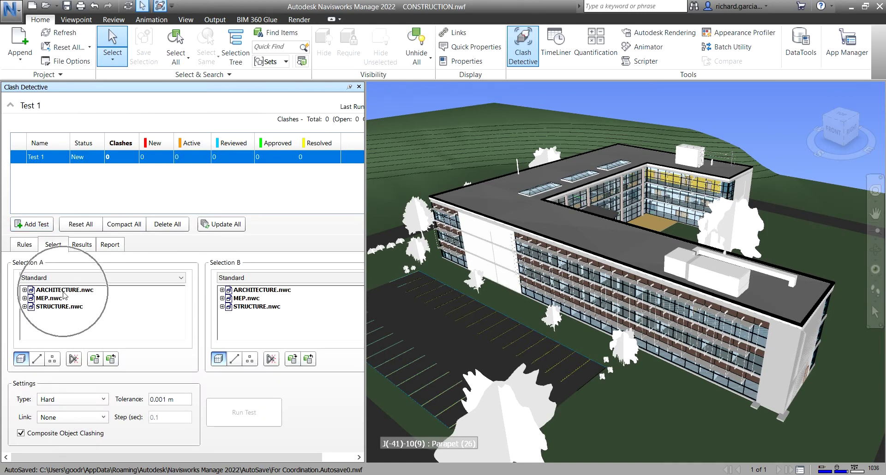
{"action": "left_click", "coordinate": [56, 249]}
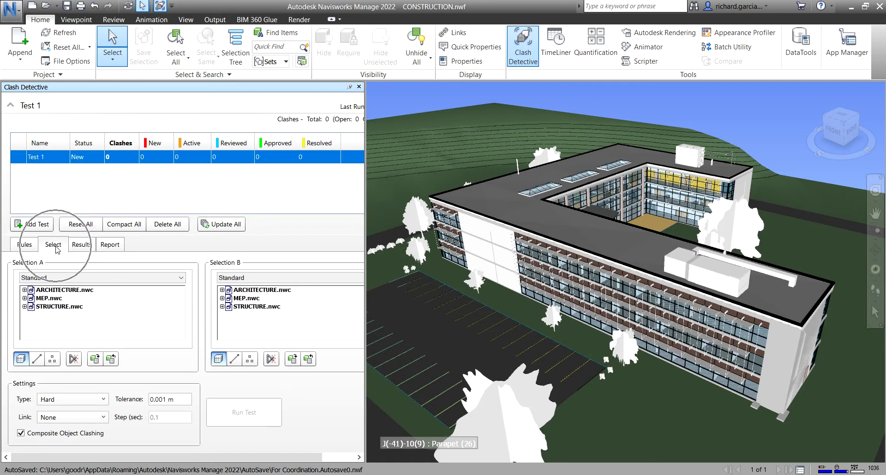
{"action": "left_click", "coordinate": [53, 292]}
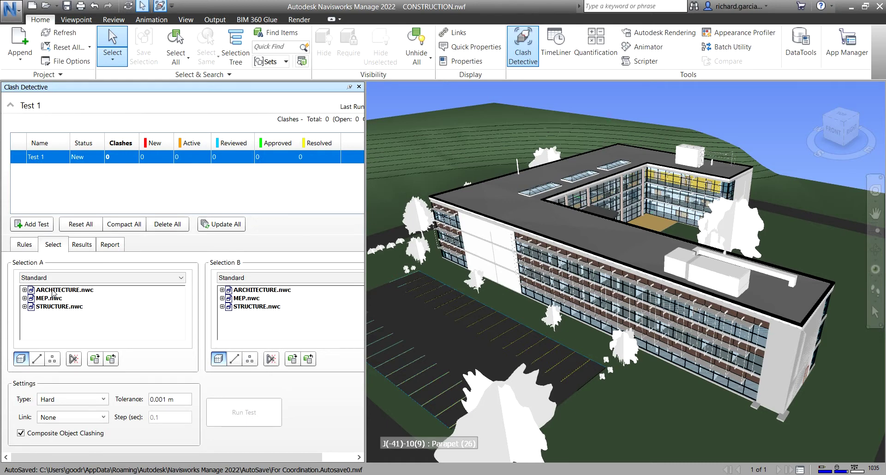
{"action": "left_click", "coordinate": [54, 293]}
{"action": "left_click", "coordinate": [36, 226]}
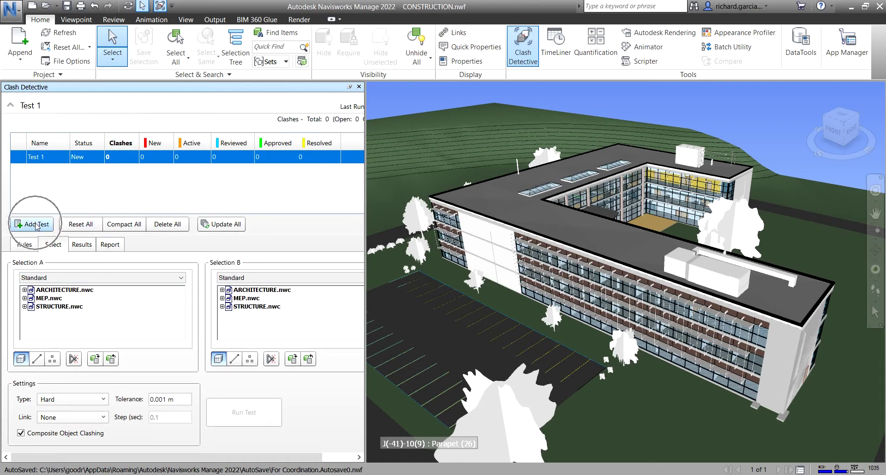
- Rename the clash test as "Ducts vs Pipes" and widen the Name column to fit it
{"action": "left_click", "coordinate": [53, 160]}
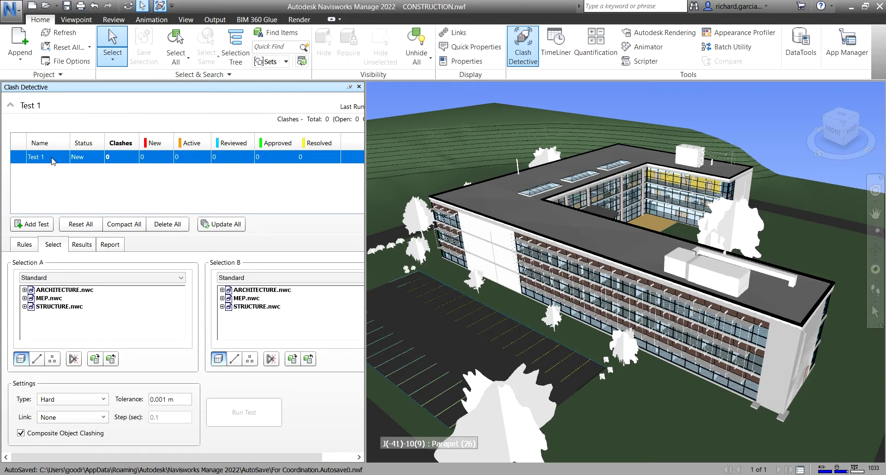
{"action": "right_click", "coordinate": [52, 160]}
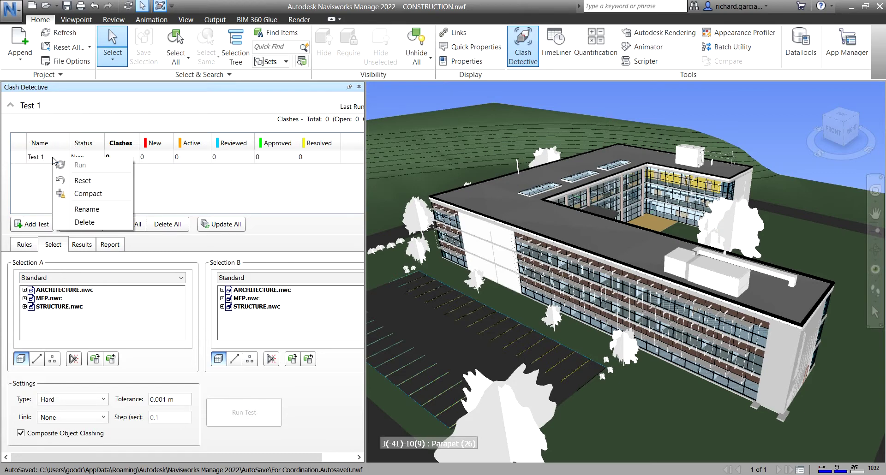
{"action": "left_click", "coordinate": [90, 211]}
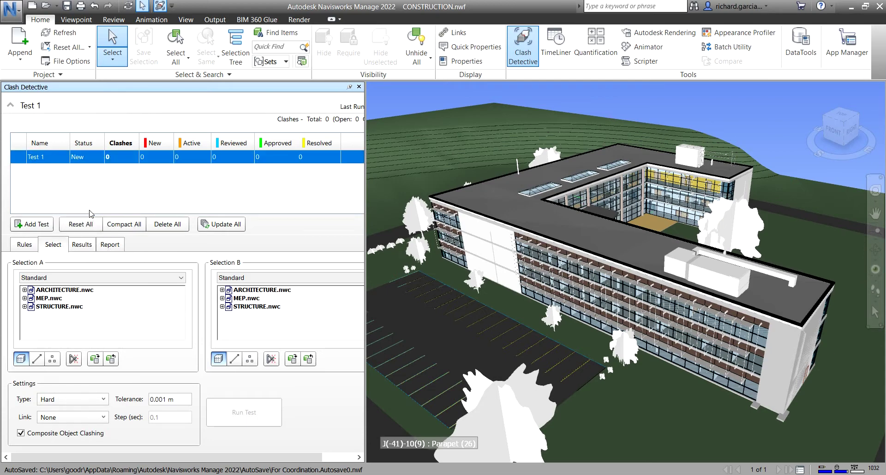
{"action": "left_click", "coordinate": [49, 157]}
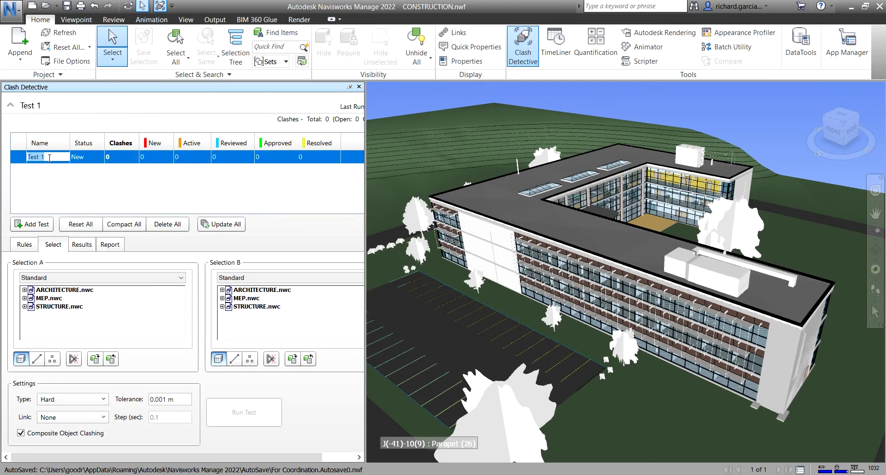
{"action": "key", "text": "BackSpace"}
{"action": "type", "text": "Ducts"}
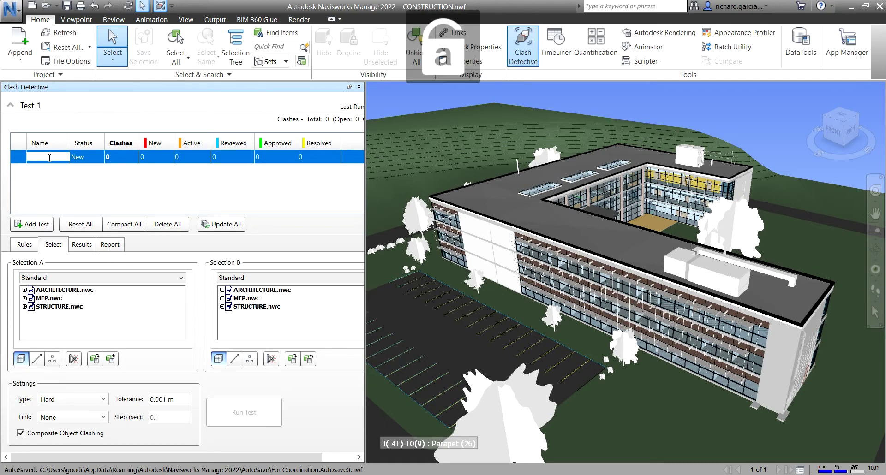
{"action": "type", "text": " vs"}
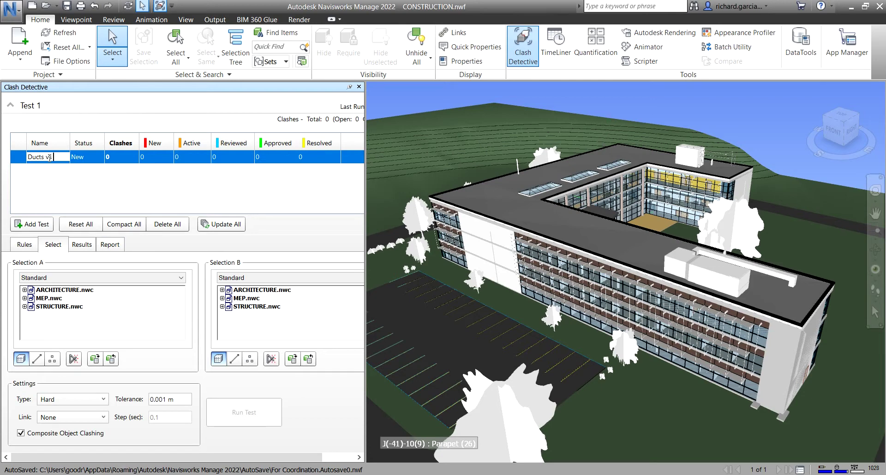
{"action": "type", "text": " Pipes"}
{"action": "key", "text": "Return"}
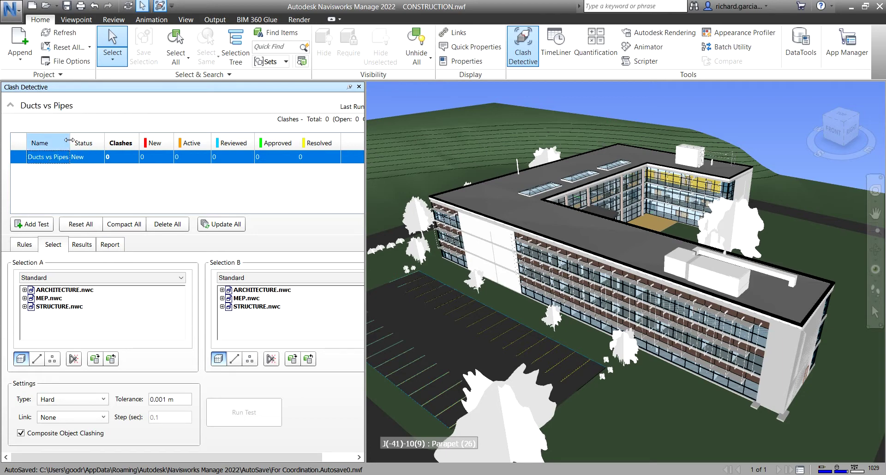
{"action": "left_click_drag", "start_coordinate": [70, 143], "coordinate": [95, 146]}
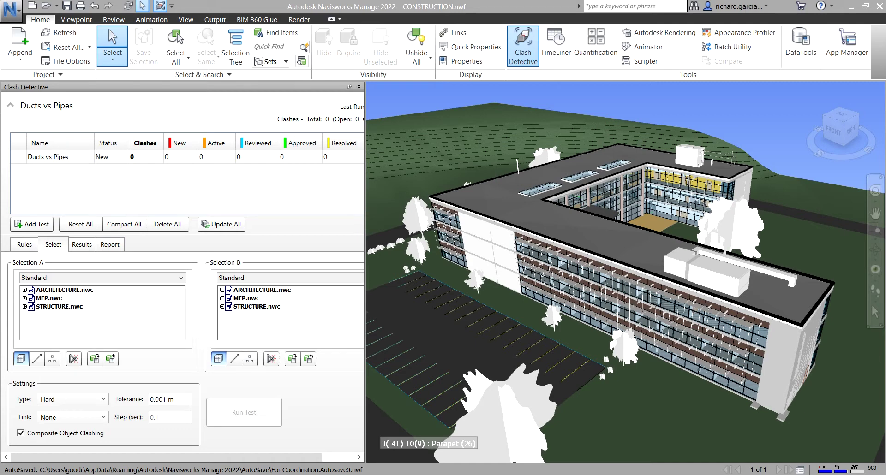
- Review the rules, selection and results settings of the Ducts vs Pipes clash test
{"action": "left_click", "coordinate": [27, 248]}
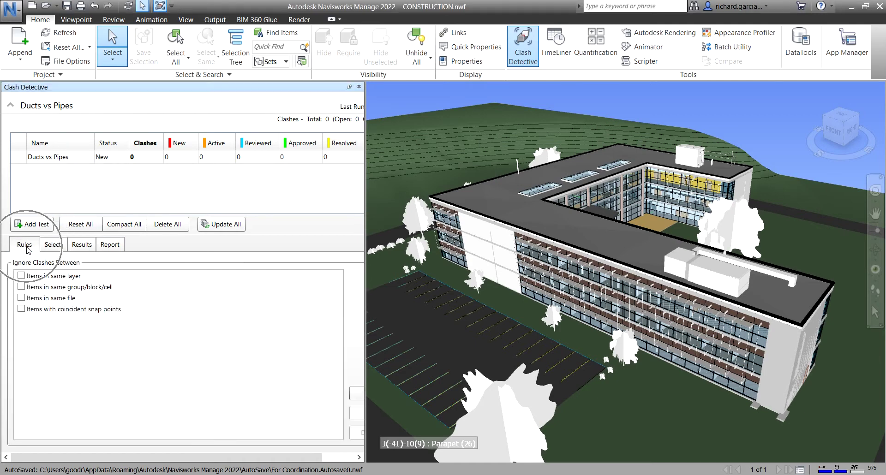
{"action": "left_click", "coordinate": [54, 246]}
{"action": "left_click", "coordinate": [82, 246]}
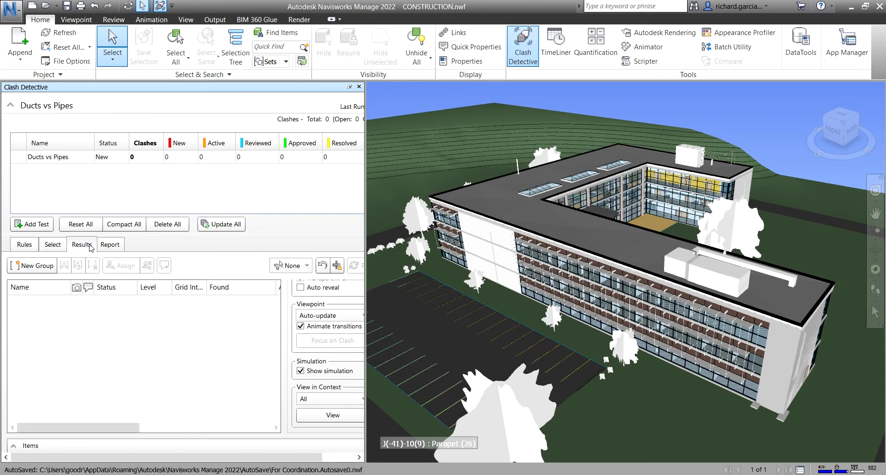
- Delete all clash tests, including Ducts vs Pipes, then expand the empty test list and add a new clash test
{"action": "left_click", "coordinate": [99, 246]}
{"action": "left_click", "coordinate": [25, 245]}
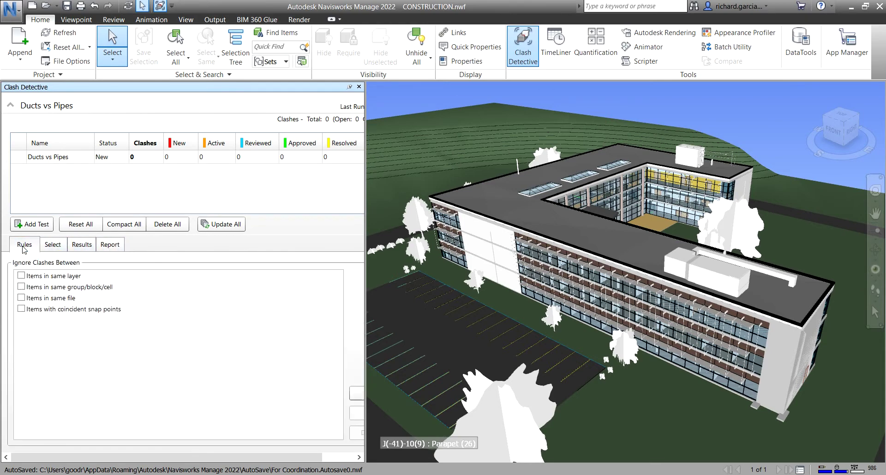
{"action": "left_click", "coordinate": [54, 159]}
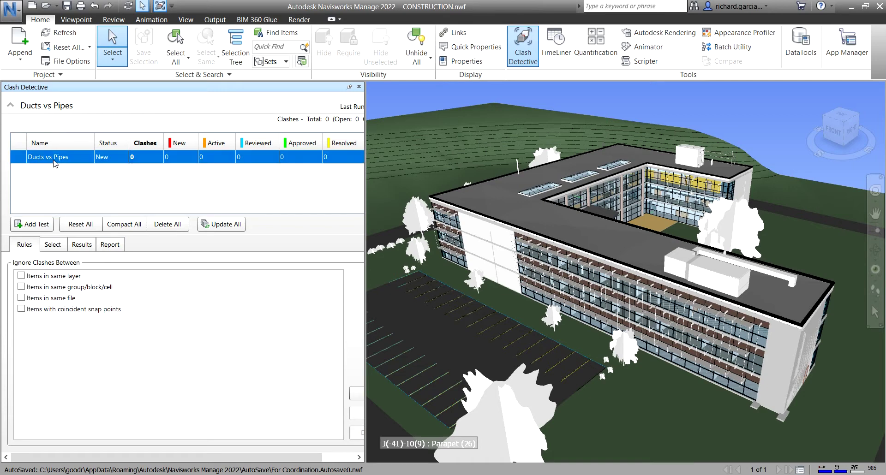
{"action": "left_click", "coordinate": [164, 225]}
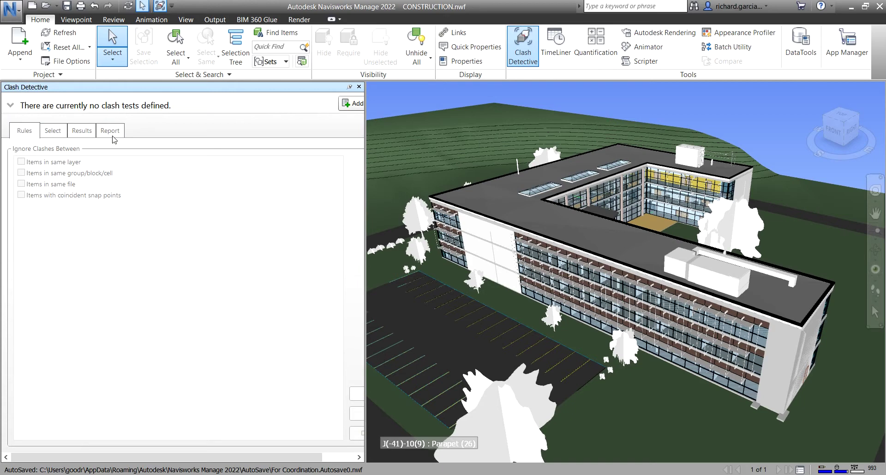
{"action": "left_click", "coordinate": [11, 105]}
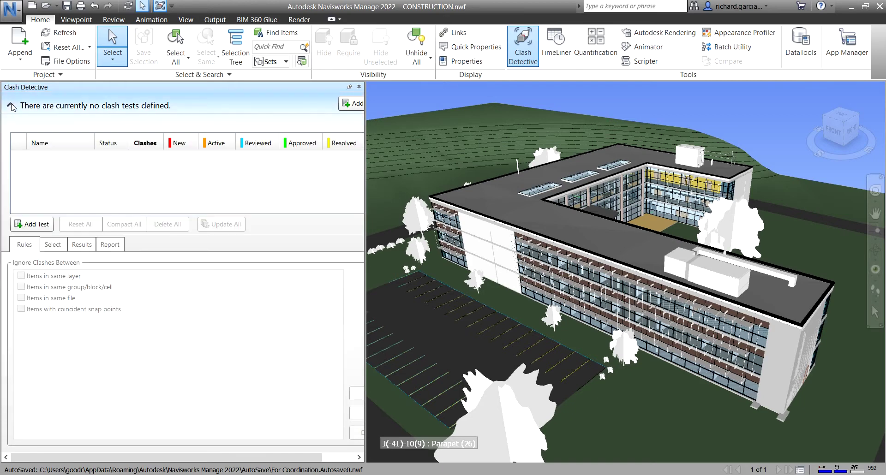
{"action": "left_click", "coordinate": [35, 226]}
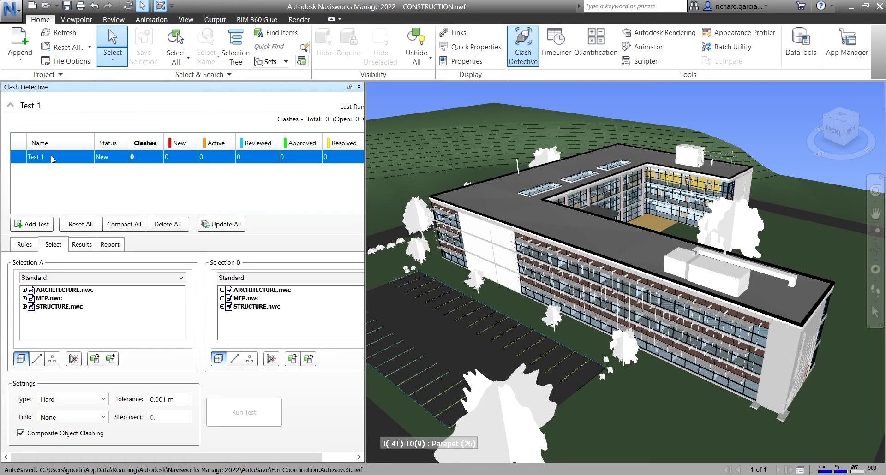
- Set MEP.nwc as Selection A and STRUCTURE.nwc as Selection B of the new clash test
{"action": "left_click", "coordinate": [29, 247]}
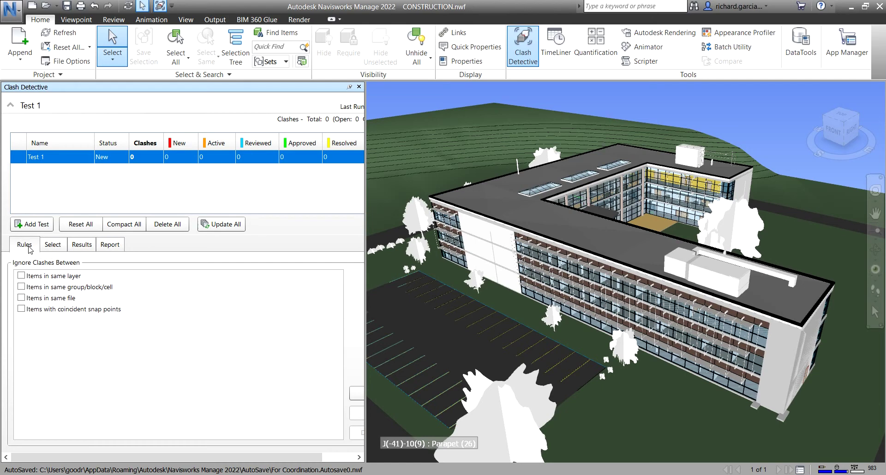
{"action": "left_click", "coordinate": [53, 246]}
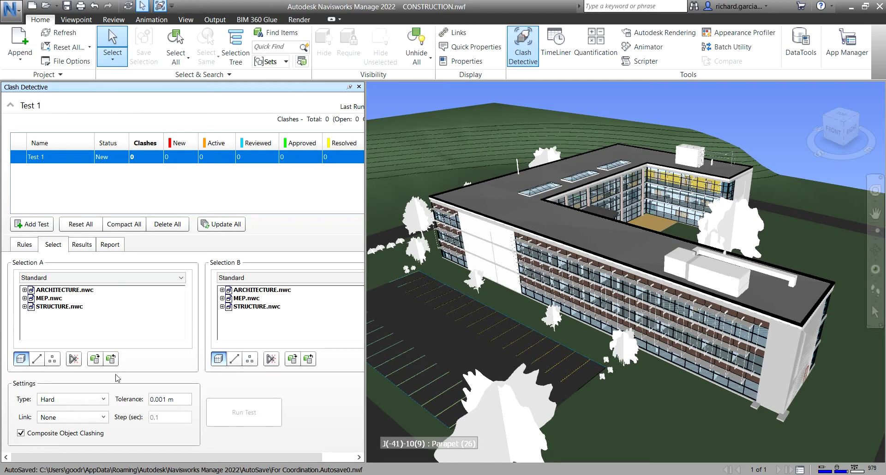
{"action": "left_click", "coordinate": [37, 358]}
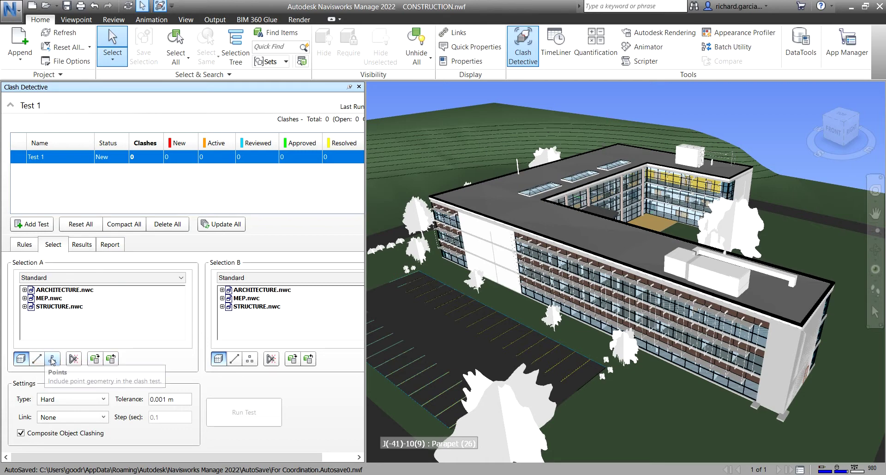
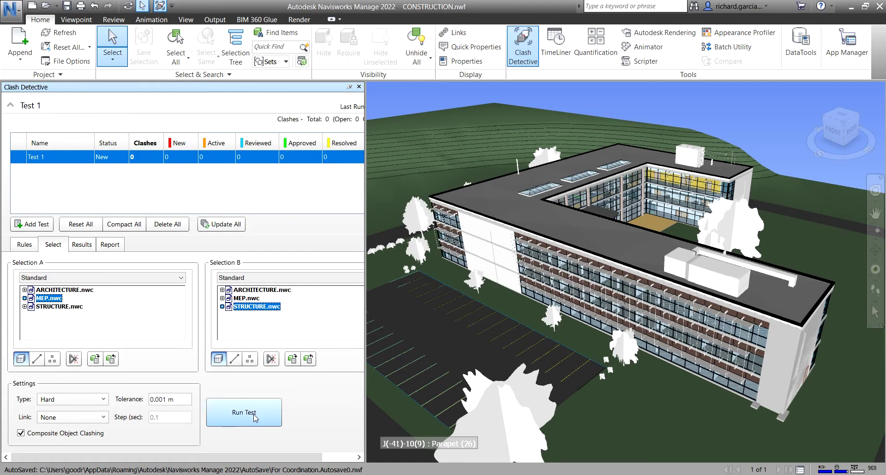
{"action": "left_click", "coordinate": [255, 418]}
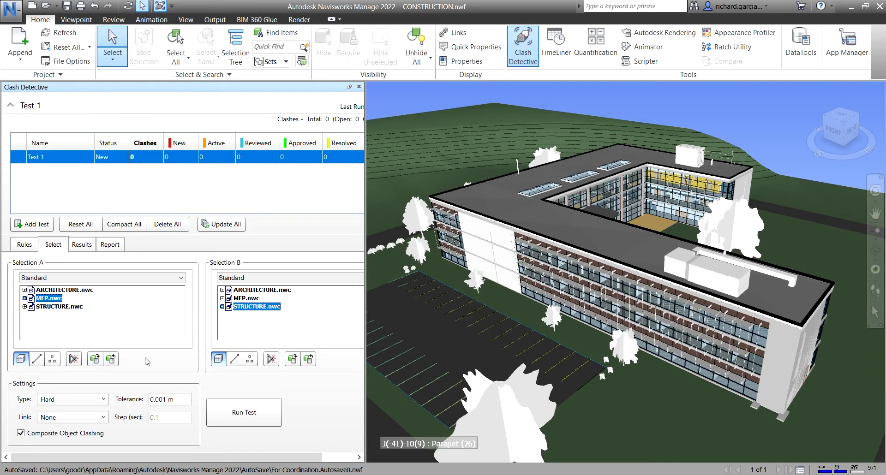
{"action": "left_click", "coordinate": [237, 424]}
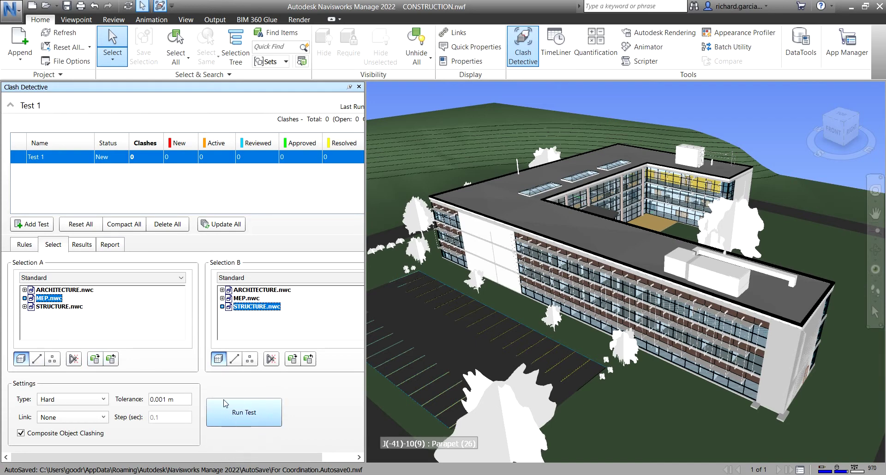
- Review the results, report, rules and selection settings of the new clash test
{"action": "left_click", "coordinate": [83, 246]}
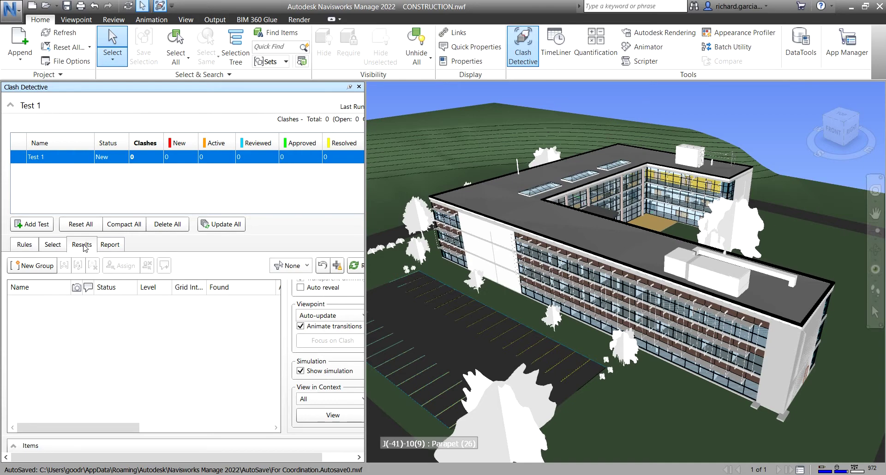
{"action": "left_click", "coordinate": [109, 245]}
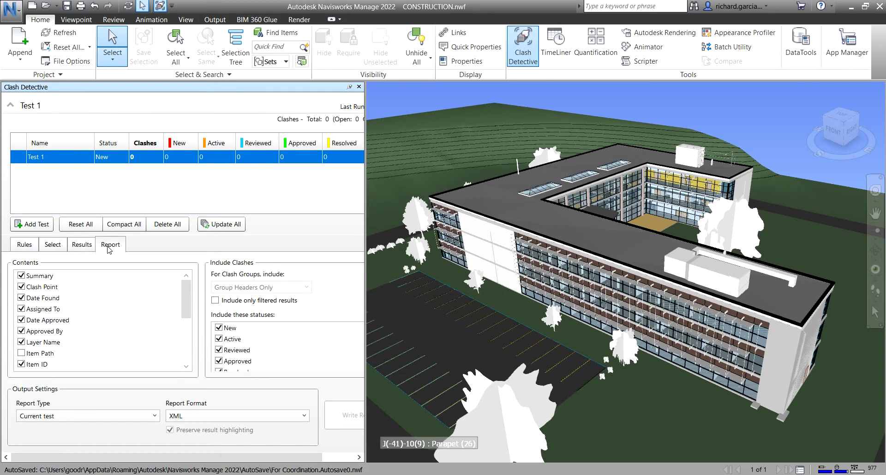
{"action": "left_click", "coordinate": [30, 226]}
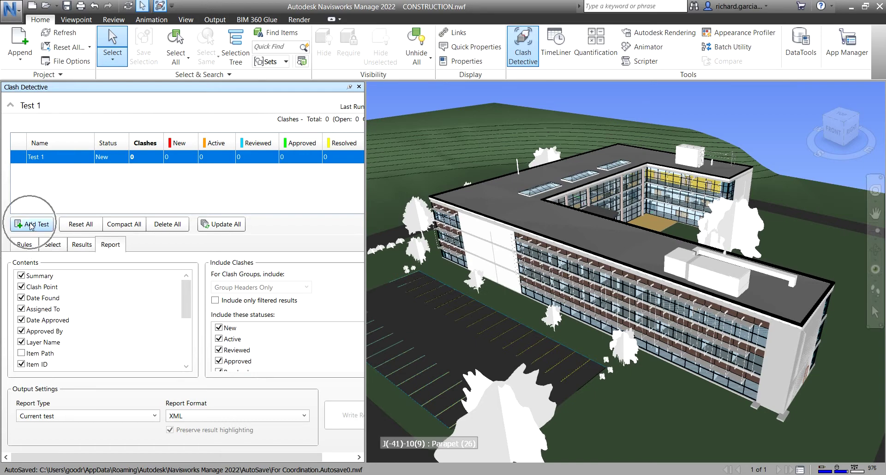
{"action": "left_click", "coordinate": [30, 247]}
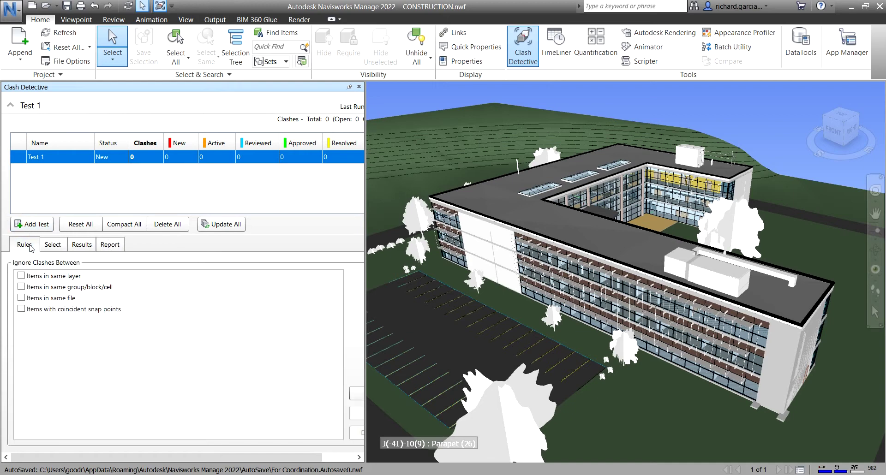
{"action": "left_click", "coordinate": [52, 246]}
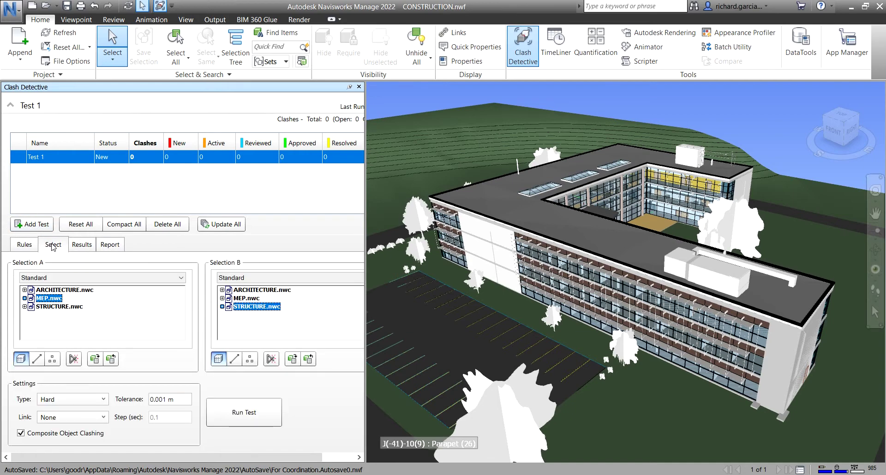
{"action": "left_click", "coordinate": [84, 248]}
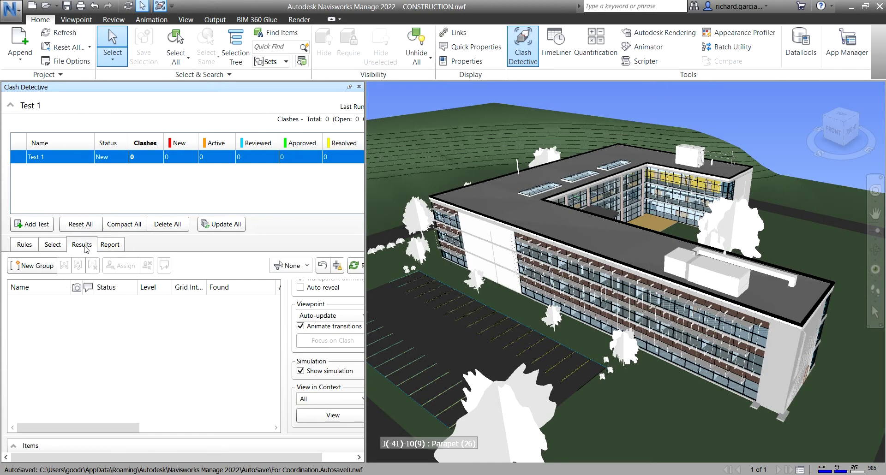
{"action": "left_click", "coordinate": [111, 248]}
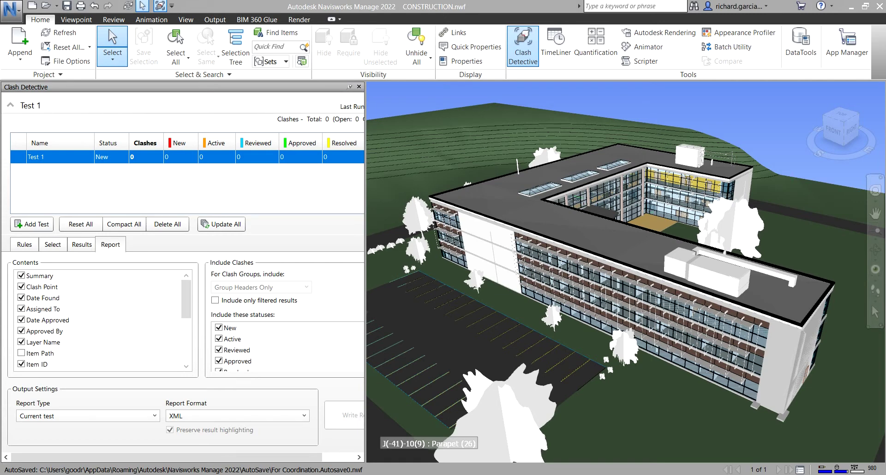
{"action": "left_click", "coordinate": [25, 245]}
{"action": "left_click", "coordinate": [50, 246]}
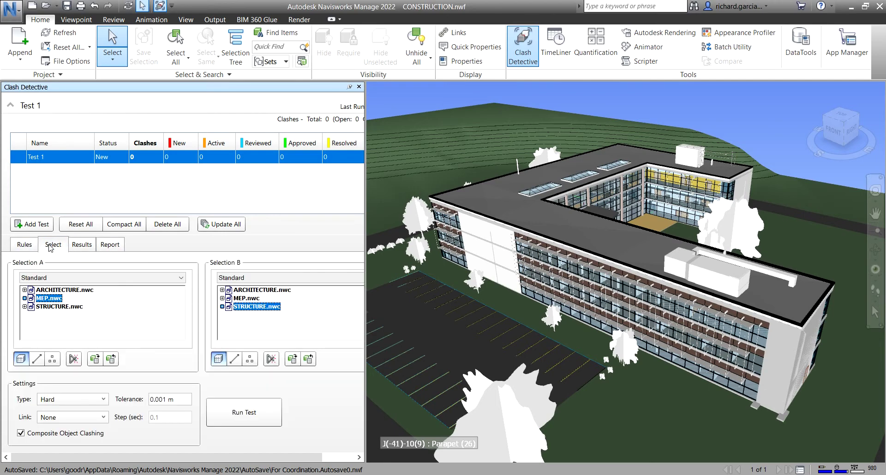
- Run the clash test of MEP.nwc against STRUCTURE.nwc and check its total and new clash counts
{"action": "left_click", "coordinate": [255, 420]}
{"action": "left_click", "coordinate": [242, 414]}
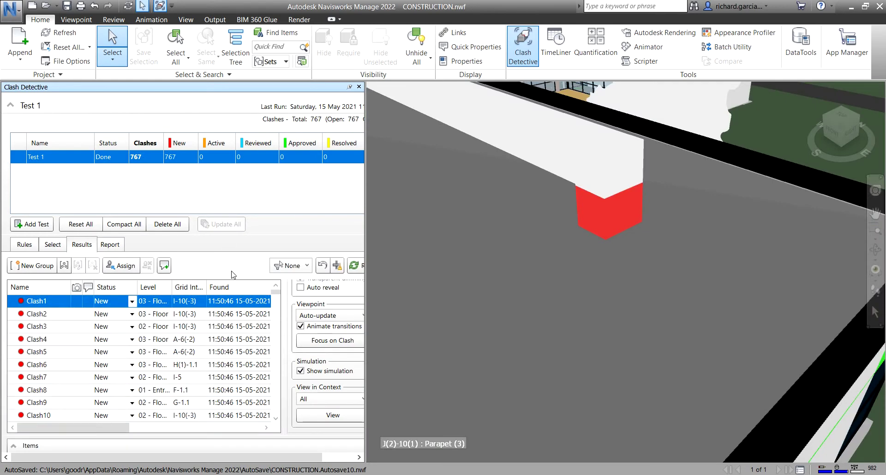
{"action": "left_click", "coordinate": [47, 157]}
{"action": "left_click", "coordinate": [145, 160]}
{"action": "left_click", "coordinate": [169, 158]}
- Check the status options available for Clash1 and inspect the clash in the model from another angle
{"action": "left_click", "coordinate": [133, 302]}
{"action": "left_click", "coordinate": [132, 302]}
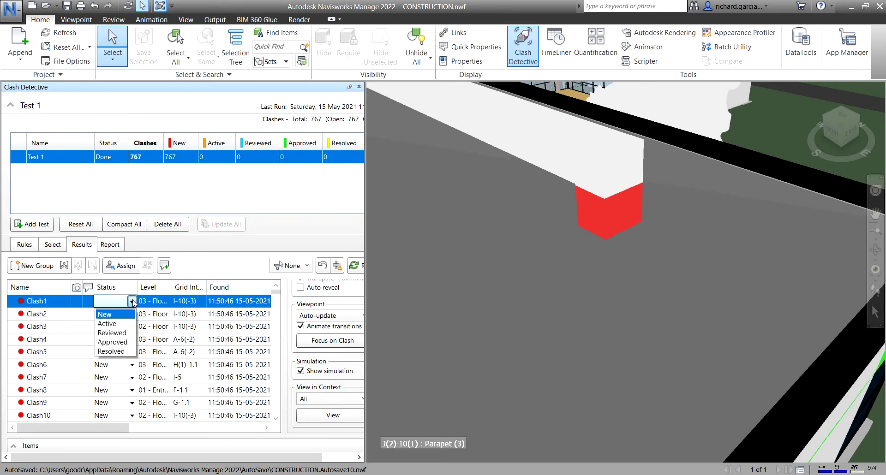
{"action": "left_click", "coordinate": [133, 301]}
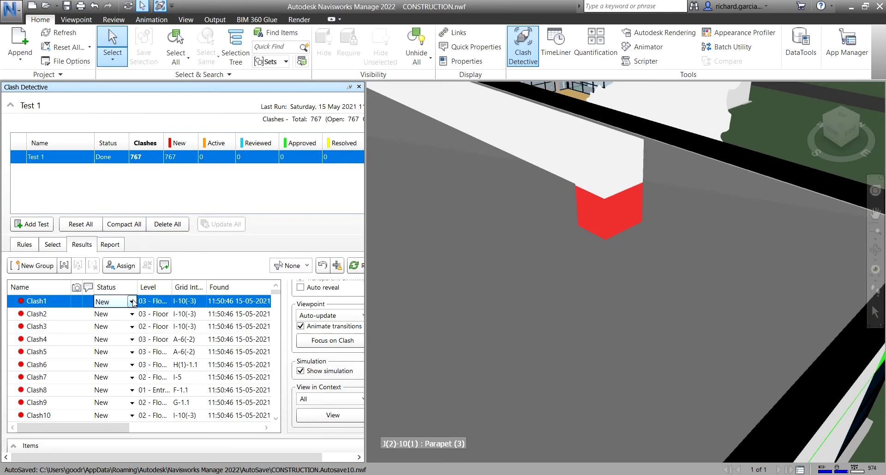
{"action": "left_click", "coordinate": [51, 302]}
{"action": "left_click", "coordinate": [47, 304]}
{"action": "mouse_move", "coordinate": [608, 234]}
{"action": "middle_mouse_down", "text": "shift"}
{"action": "mouse_move", "coordinate": [618, 247]}
{"action": "mouse_move", "coordinate": [408, 242]}
{"action": "mouse_move", "coordinate": [424, 327]}
{"action": "middle_mouse_up", "text": "shift"}
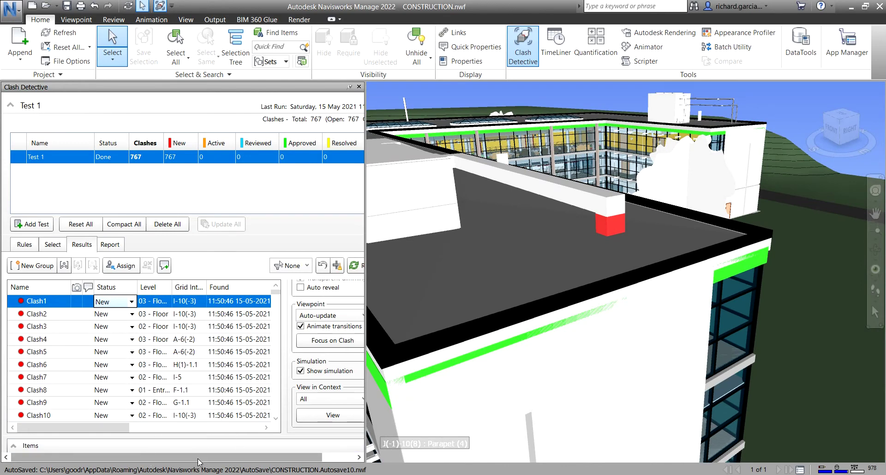
- Hide the display settings of the clash results and show them again
{"action": "left_click_drag", "start_coordinate": [197, 461], "coordinate": [229, 462]}
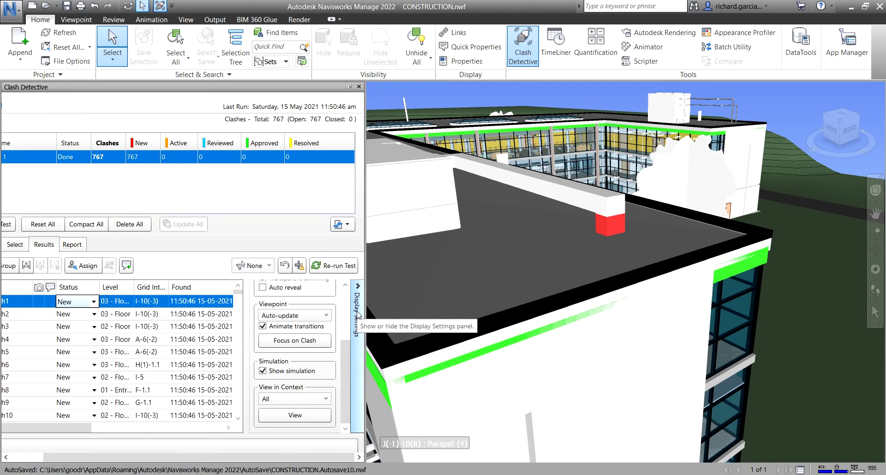
{"action": "left_click", "coordinate": [358, 316]}
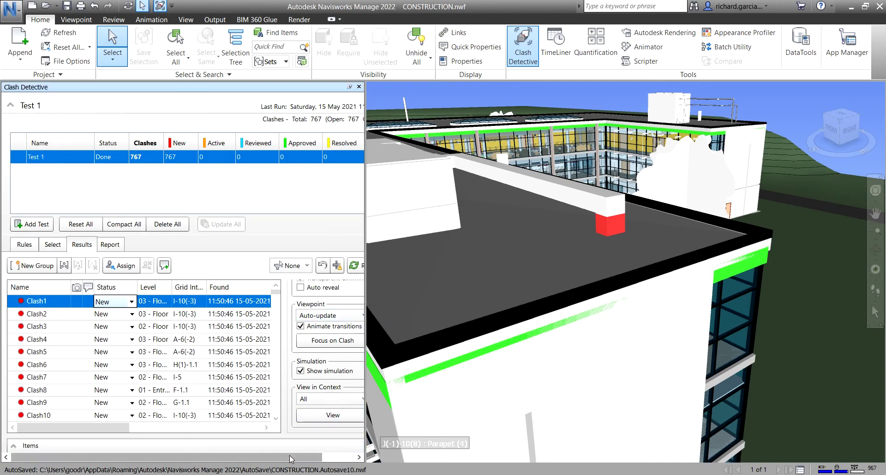
{"action": "left_click_drag", "start_coordinate": [289, 457], "coordinate": [338, 456]}
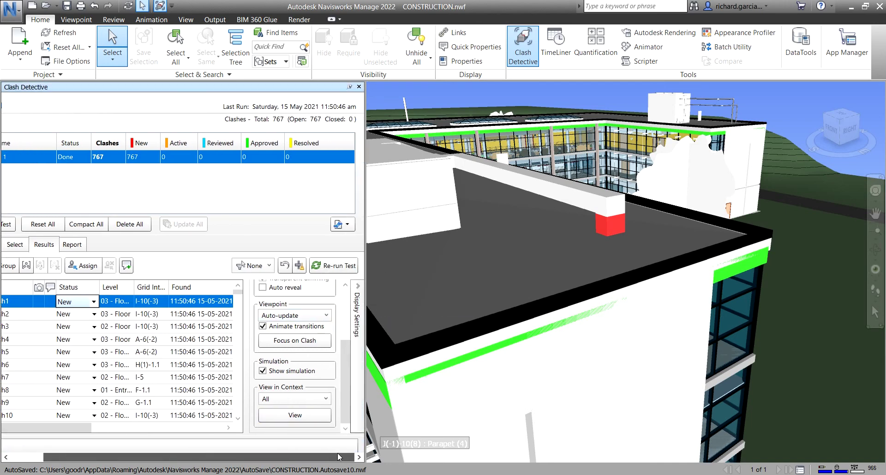
{"action": "left_click", "coordinate": [358, 320]}
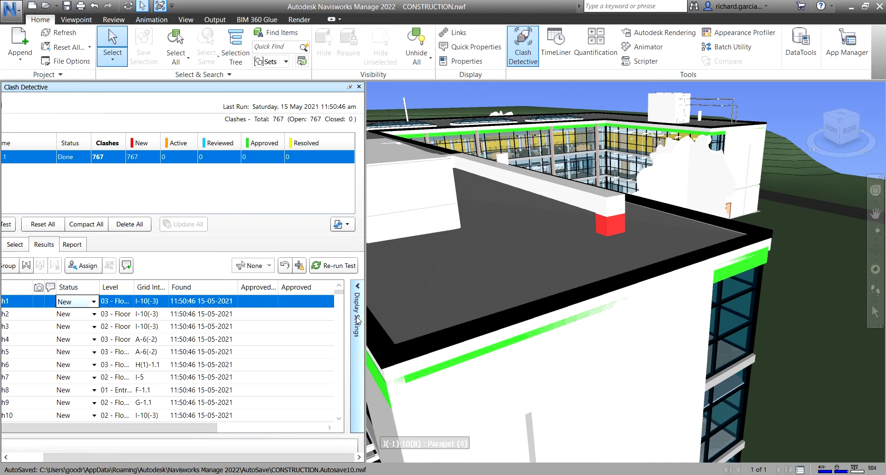
{"action": "left_click", "coordinate": [358, 321]}
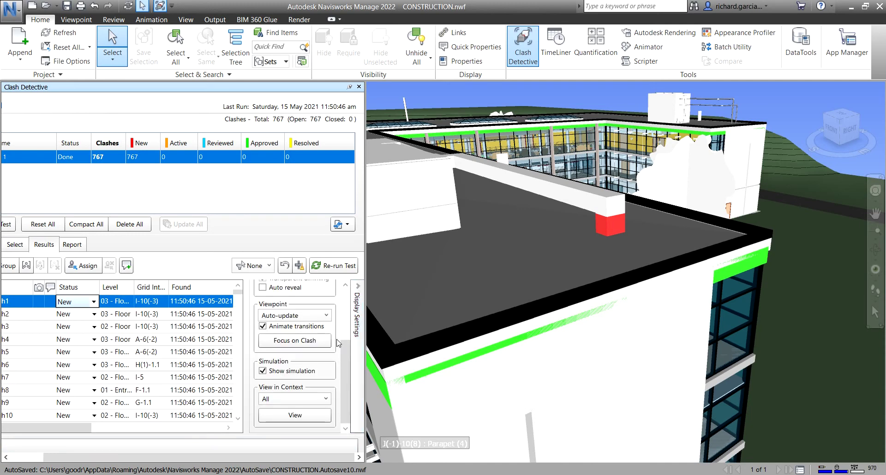
- Dim every model item not involved in Clash1 and inspect the isolated clash on the roof
{"action": "scroll", "coordinate": [329, 351], "scroll_direction": "up", "scroll_amount": 3}
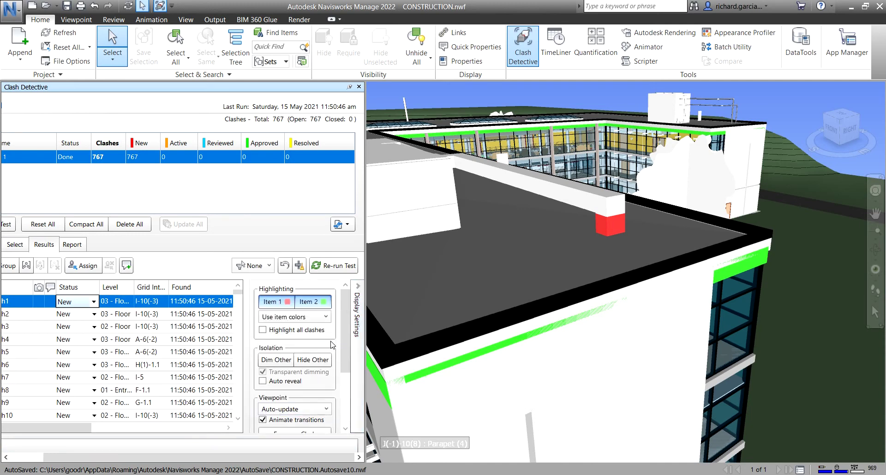
{"action": "left_click", "coordinate": [282, 363]}
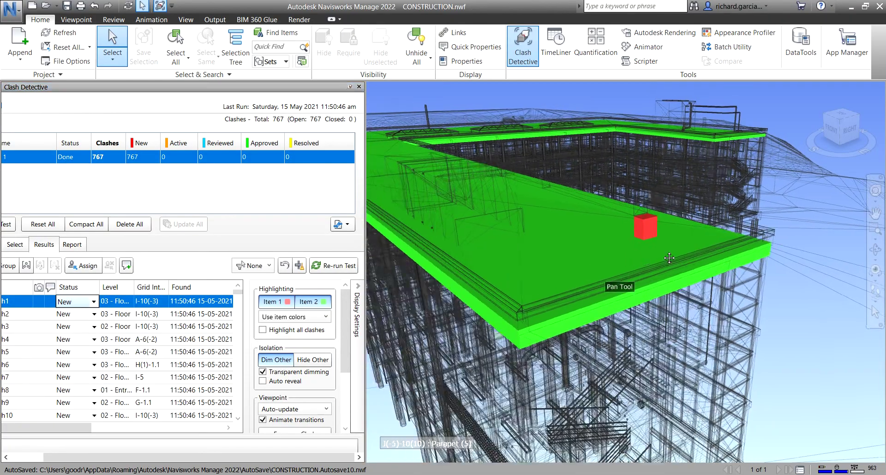
{"action": "mouse_move", "coordinate": [669, 273]}
{"action": "middle_mouse_down", "text": "shift"}
{"action": "mouse_move", "coordinate": [670, 242]}
{"action": "mouse_move", "coordinate": [678, 288]}
{"action": "middle_mouse_up", "text": "shift"}
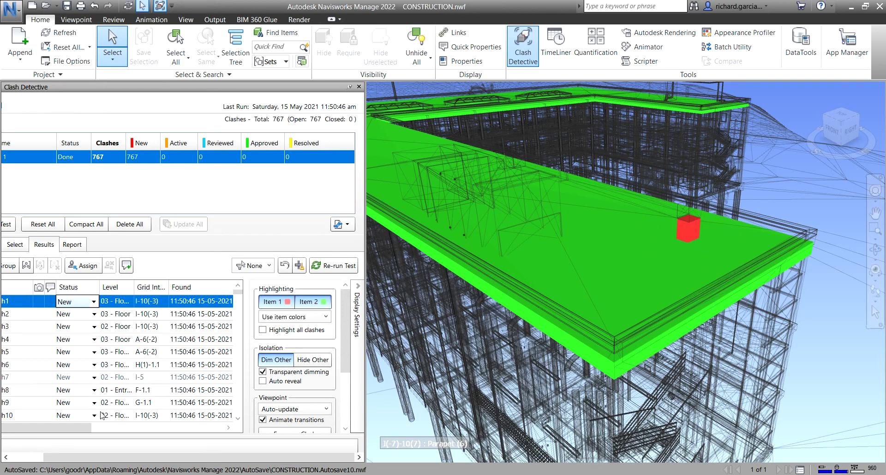
- Check the highlight colour options for the clash results and keep using item colors
{"action": "left_click_drag", "start_coordinate": [86, 428], "coordinate": [12, 426]}
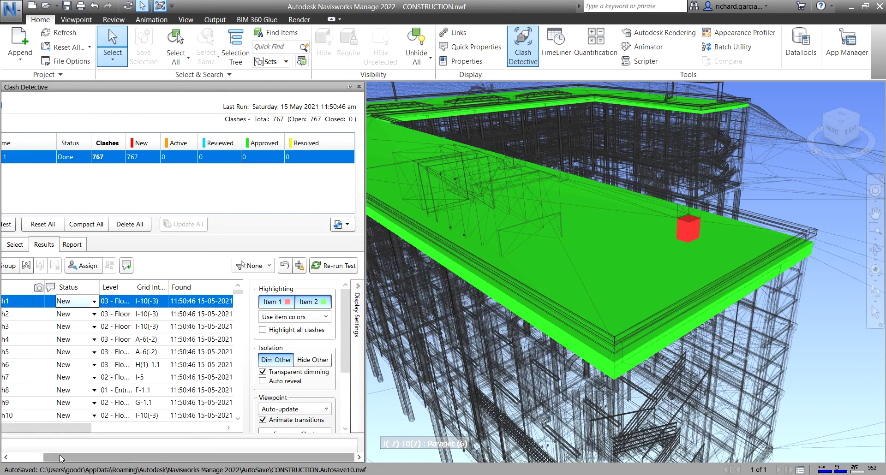
{"action": "left_click_drag", "start_coordinate": [59, 455], "coordinate": [113, 459]}
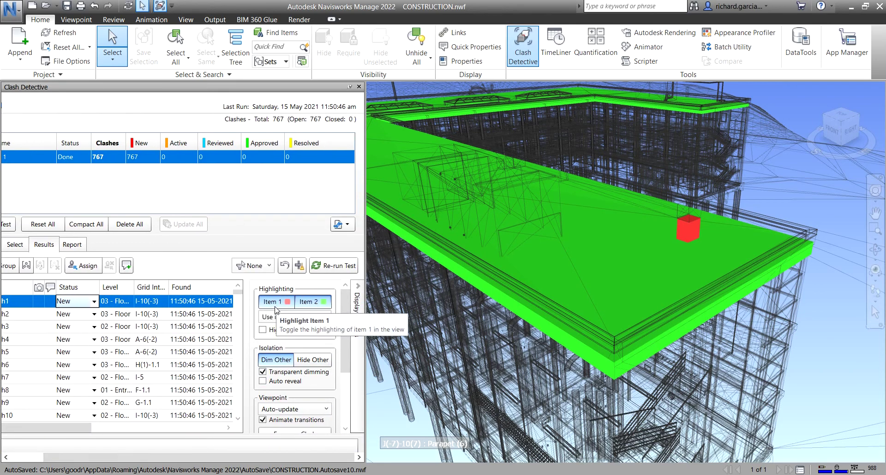
{"action": "left_click", "coordinate": [288, 306]}
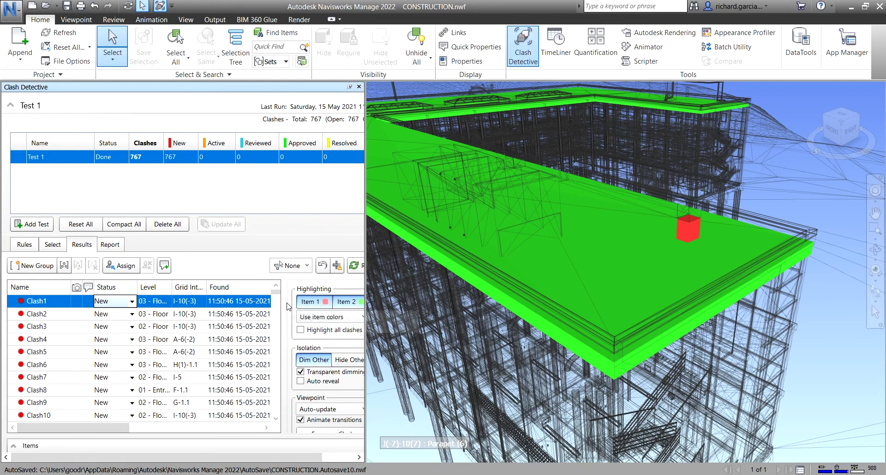
{"action": "left_click", "coordinate": [328, 317]}
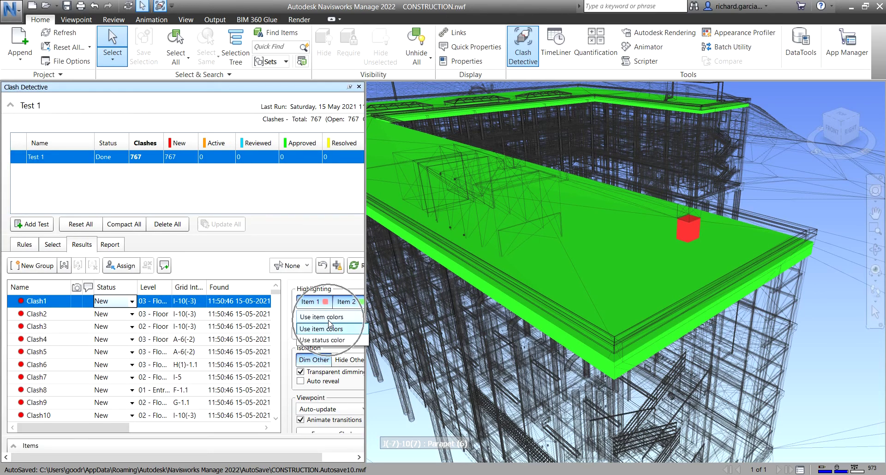
{"action": "left_click", "coordinate": [329, 328]}
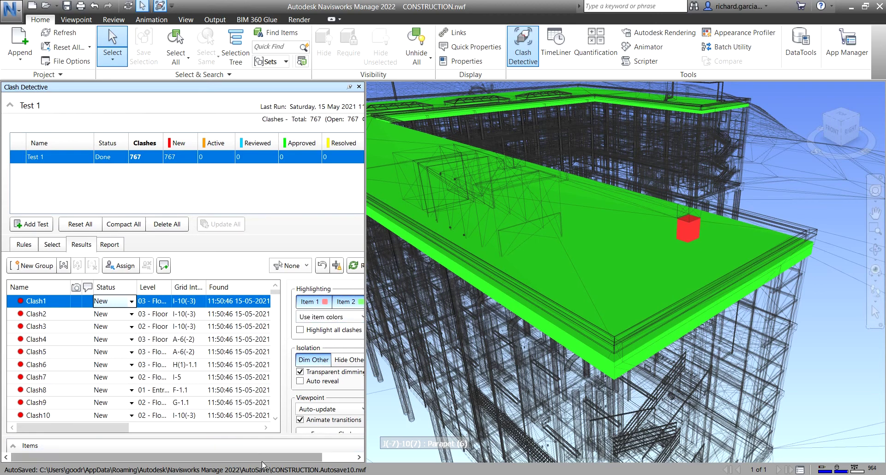
- Hide all model items not involved in Clash1, inspect the isolated pair from another angle, and return to dimming the other items
{"action": "left_click_drag", "start_coordinate": [262, 463], "coordinate": [294, 463]}
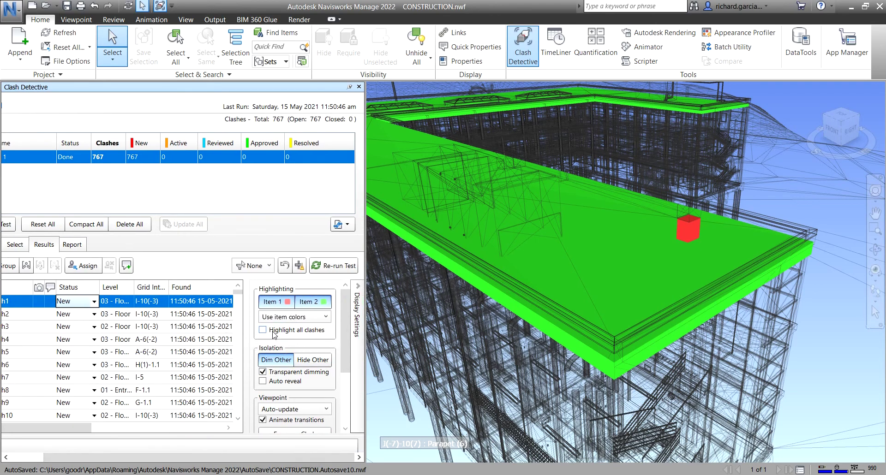
{"action": "left_click", "coordinate": [318, 362]}
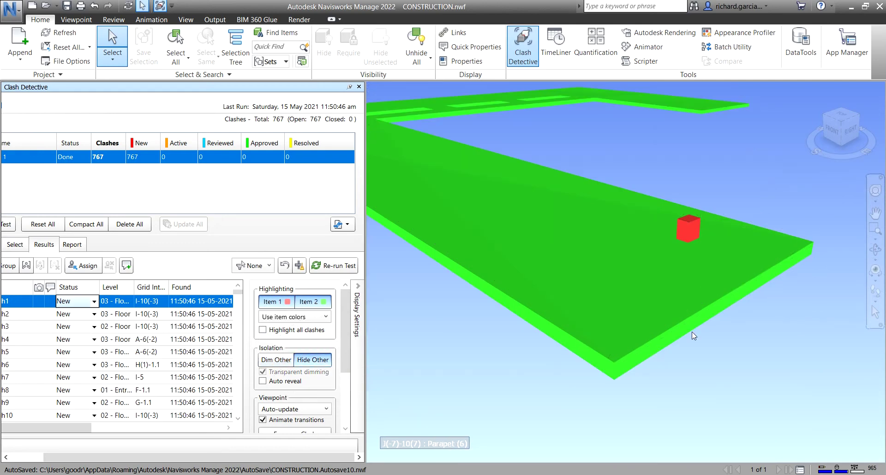
{"action": "mouse_move", "coordinate": [718, 350]}
{"action": "middle_mouse_down", "text": "shift"}
{"action": "mouse_move", "coordinate": [702, 330]}
{"action": "mouse_move", "coordinate": [623, 340]}
{"action": "mouse_move", "coordinate": [717, 359]}
{"action": "middle_mouse_up", "text": "shift"}
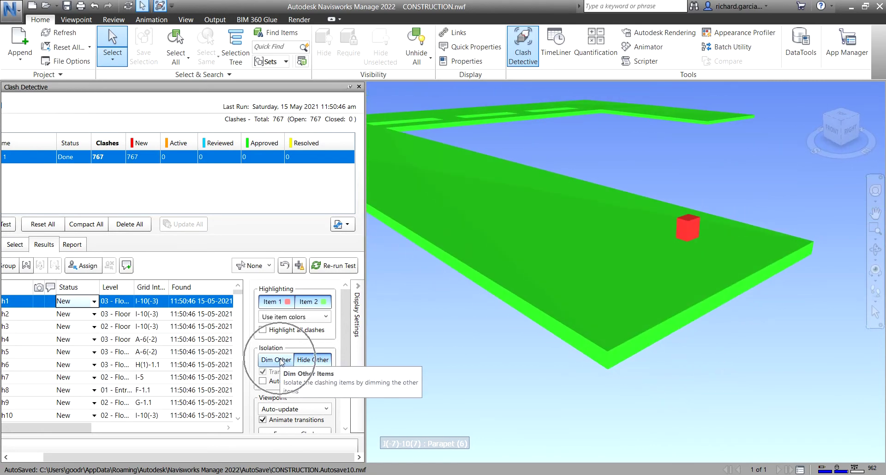
{"action": "scroll", "coordinate": [280, 362], "scroll_direction": "left", "scroll_amount": 2}
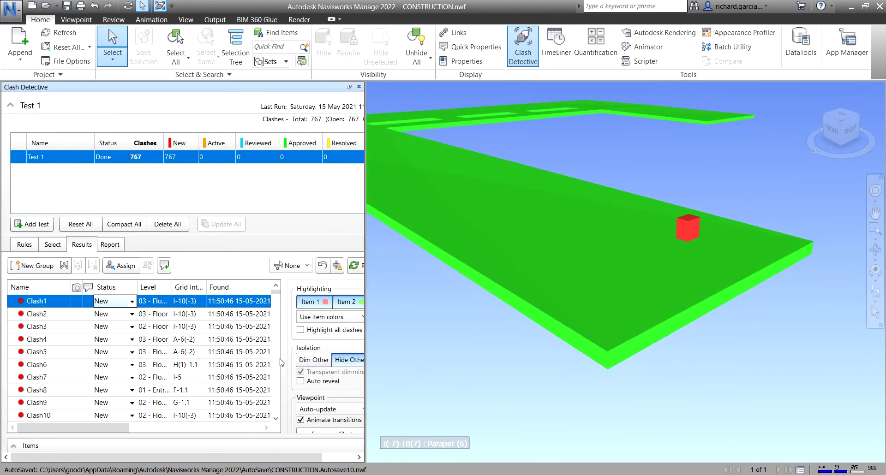
{"action": "left_click", "coordinate": [313, 360]}
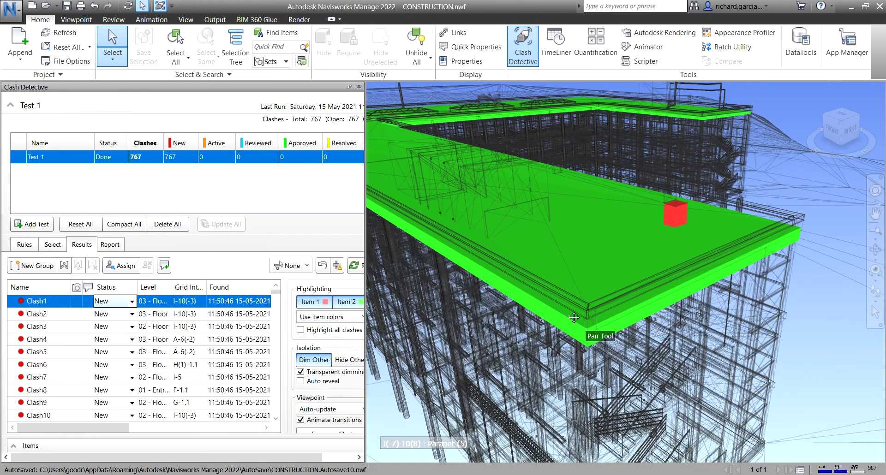
- Turn off animated transitions, show Clash3 in the model to test the change, and turn animated transitions back on
{"action": "scroll", "coordinate": [327, 353], "scroll_direction": "down", "scroll_amount": 3}
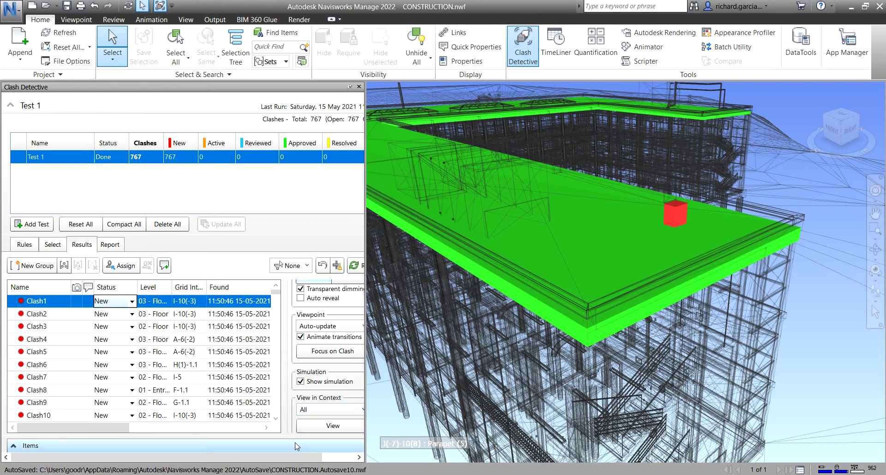
{"action": "left_click_drag", "start_coordinate": [283, 457], "coordinate": [326, 463]}
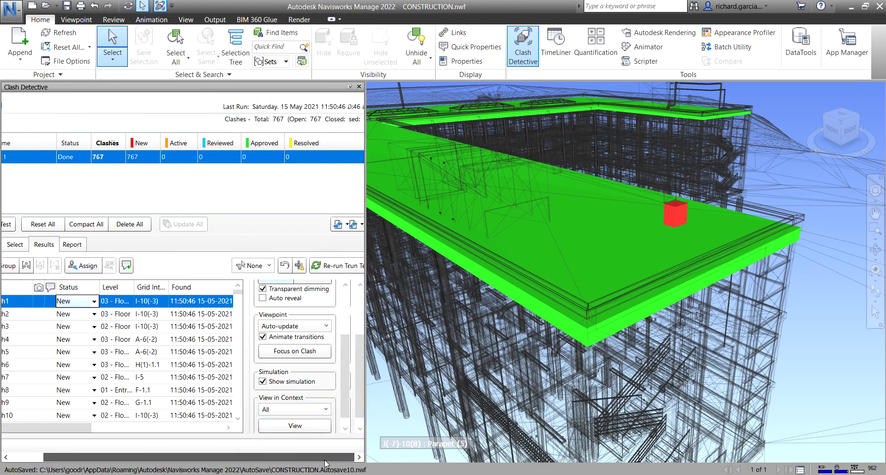
{"action": "left_click", "coordinate": [263, 339]}
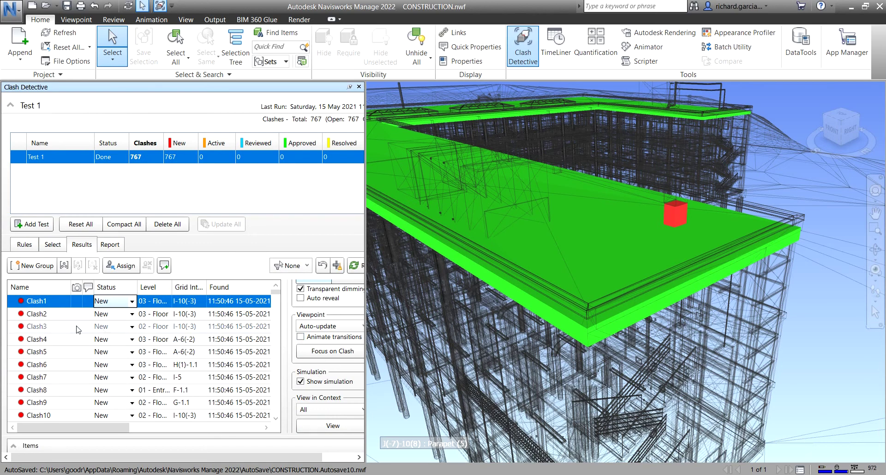
{"action": "left_click", "coordinate": [60, 331]}
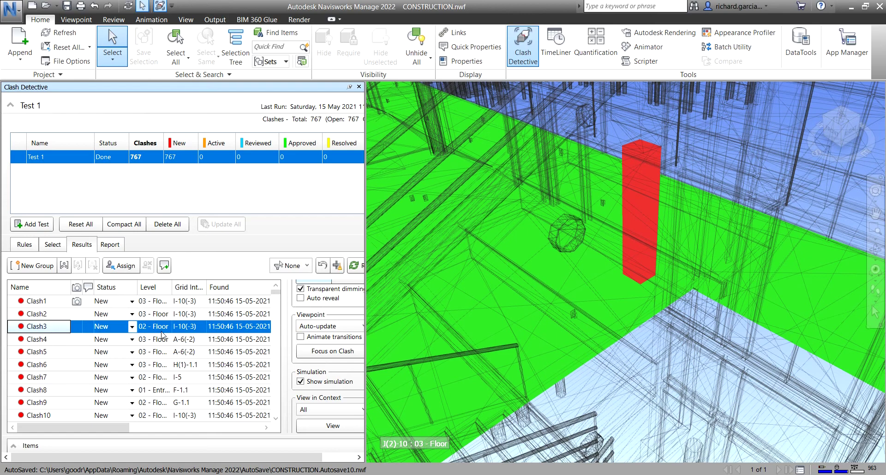
{"action": "left_click", "coordinate": [301, 337]}
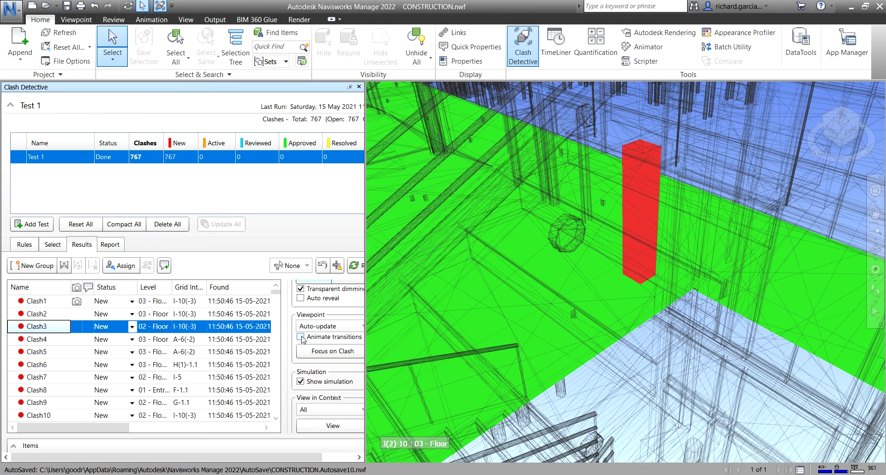
- Show Clash5, Clash4 and Clash7 one after another in the model
{"action": "left_click", "coordinate": [64, 356]}
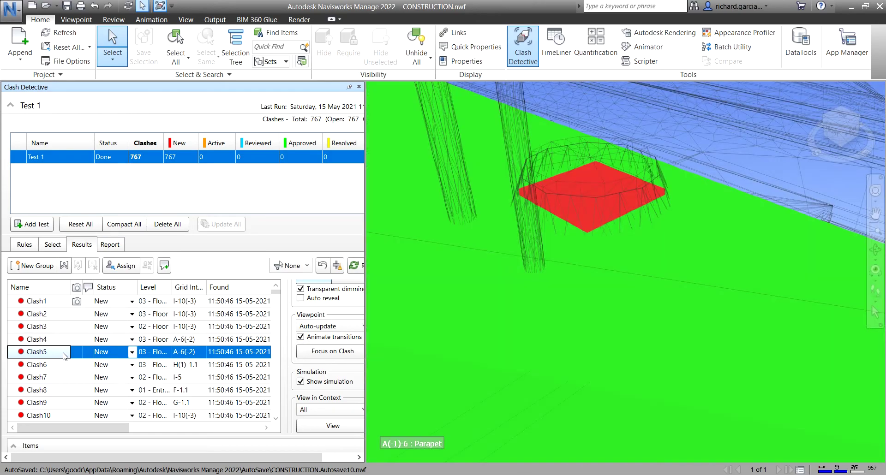
{"action": "left_click", "coordinate": [58, 341]}
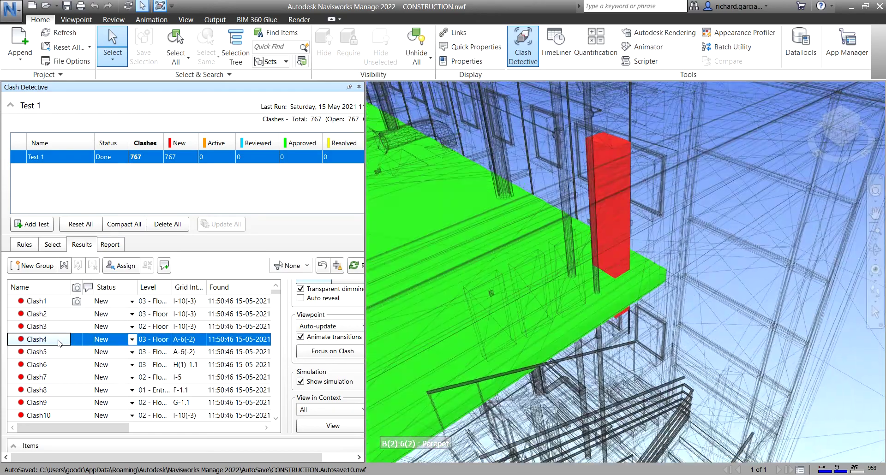
{"action": "left_click", "coordinate": [53, 379]}
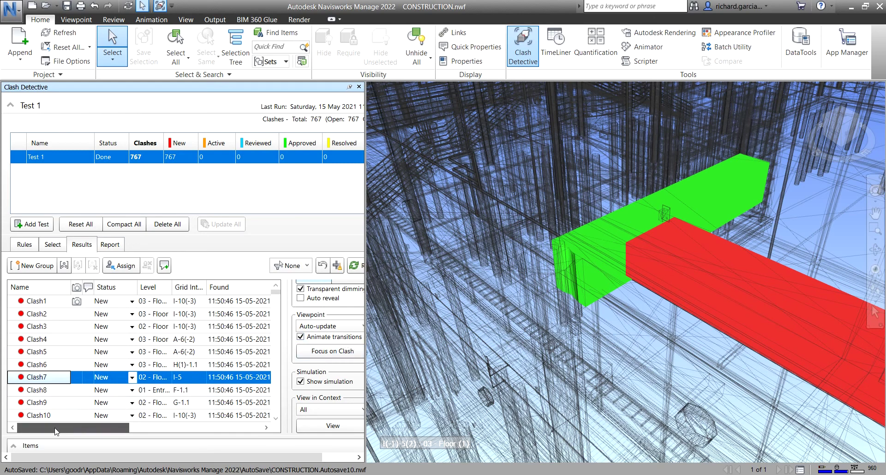
- Review the file selections of Test 1 and the status options available for Clash7
{"action": "left_click", "coordinate": [54, 245]}
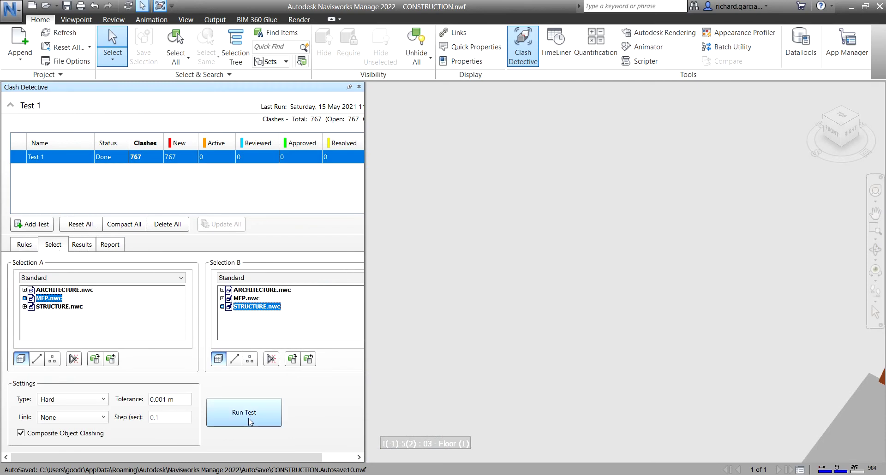
{"action": "left_click", "coordinate": [83, 245]}
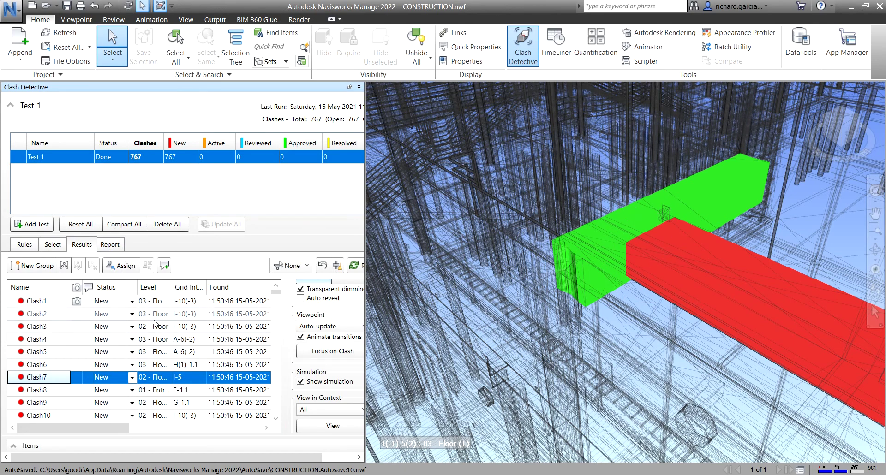
{"action": "left_click", "coordinate": [132, 378]}
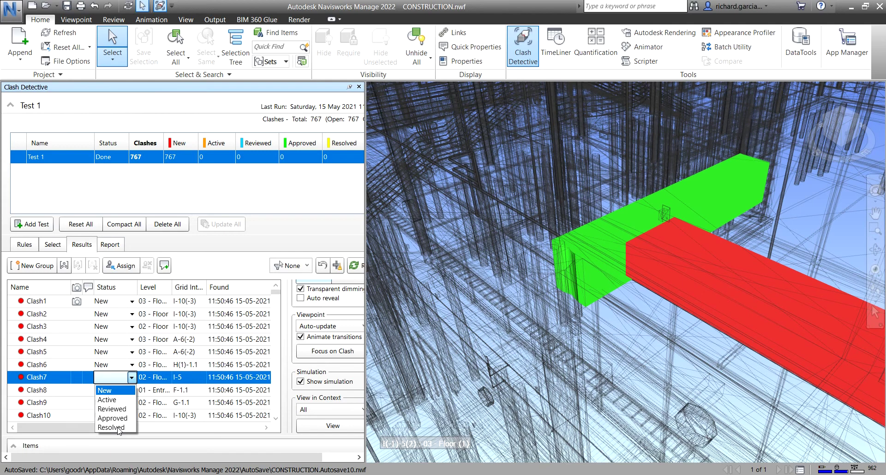
- Review the report settings and the ignore-clash rules of Test 1, and return to its results
{"action": "left_click", "coordinate": [118, 248]}
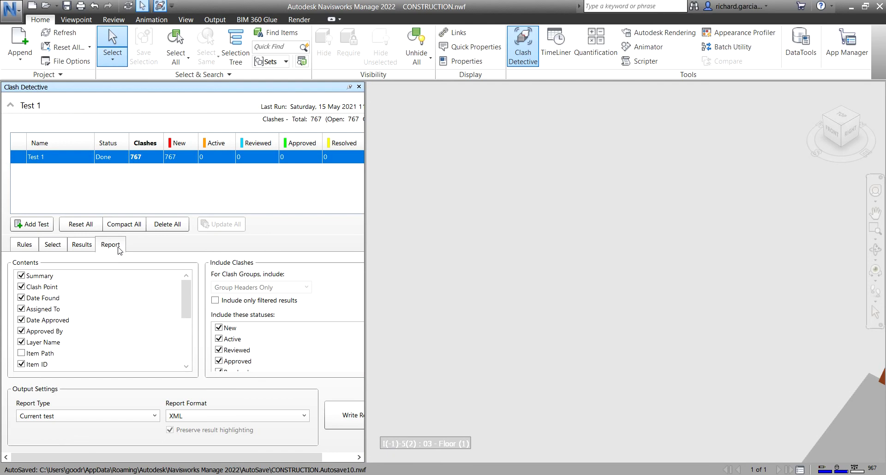
{"action": "left_click", "coordinate": [25, 244]}
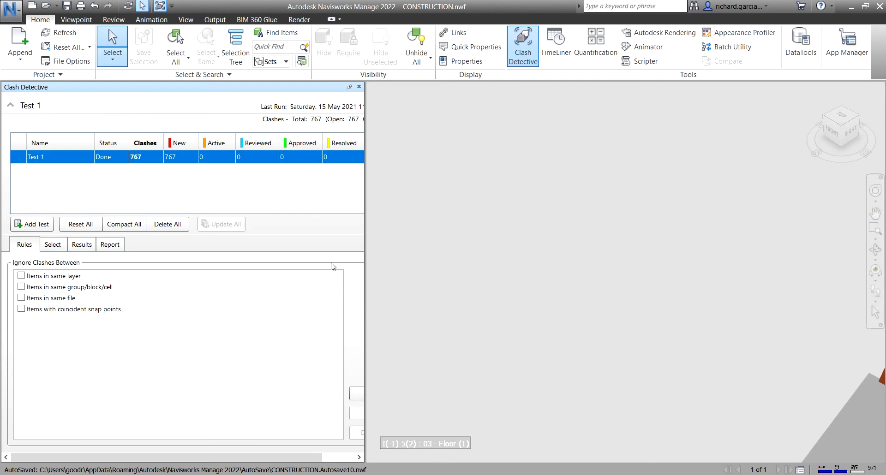
{"action": "left_click", "coordinate": [79, 248]}
- Show Clash3 and Clash5 in the model and select the model items around each clash
{"action": "left_click", "coordinate": [53, 327]}
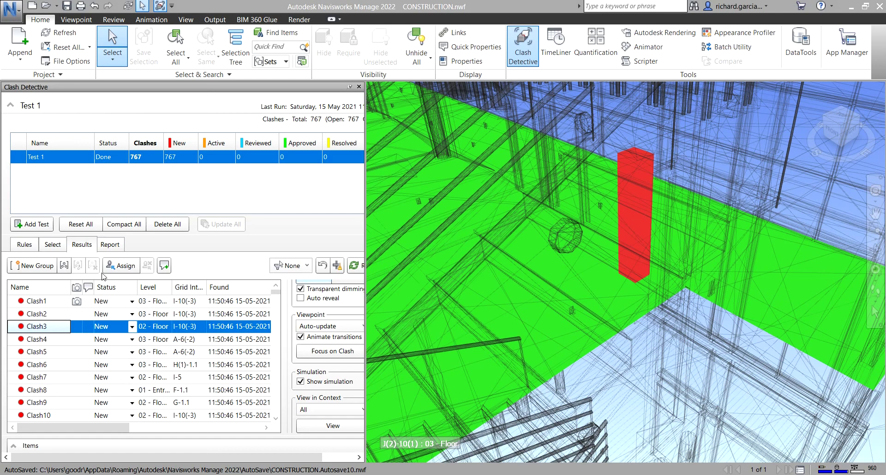
{"action": "left_click", "coordinate": [604, 127]}
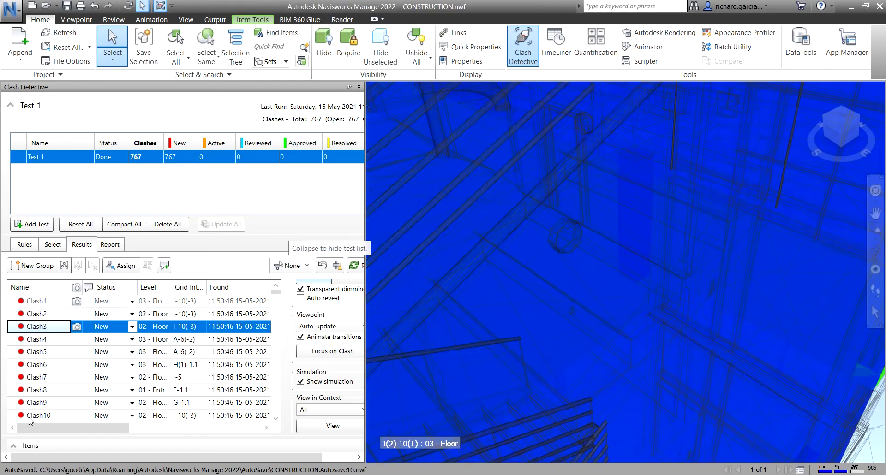
{"action": "left_click", "coordinate": [56, 355]}
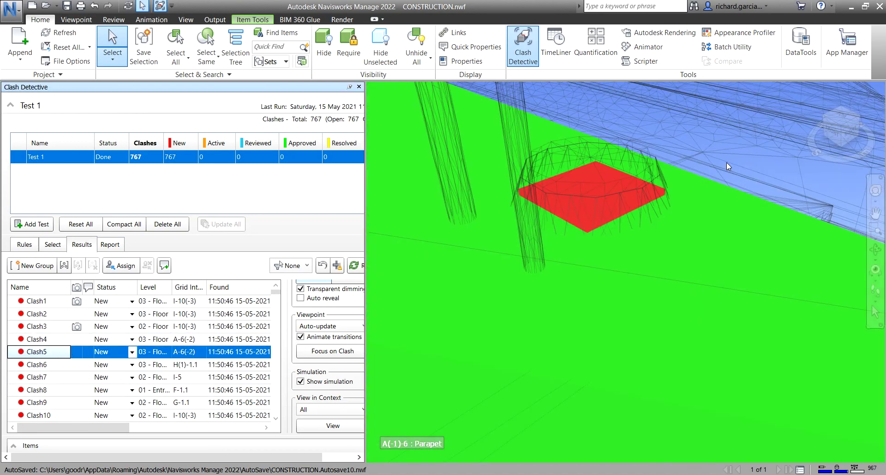
{"action": "left_click", "coordinate": [729, 161]}
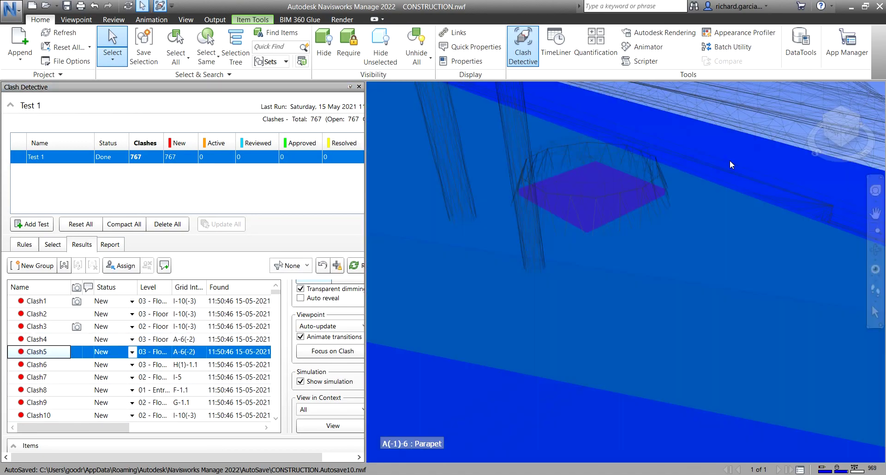
{"action": "left_click", "coordinate": [587, 272]}
{"action": "scroll", "coordinate": [585, 268], "scroll_direction": "down", "scroll_amount": 4}
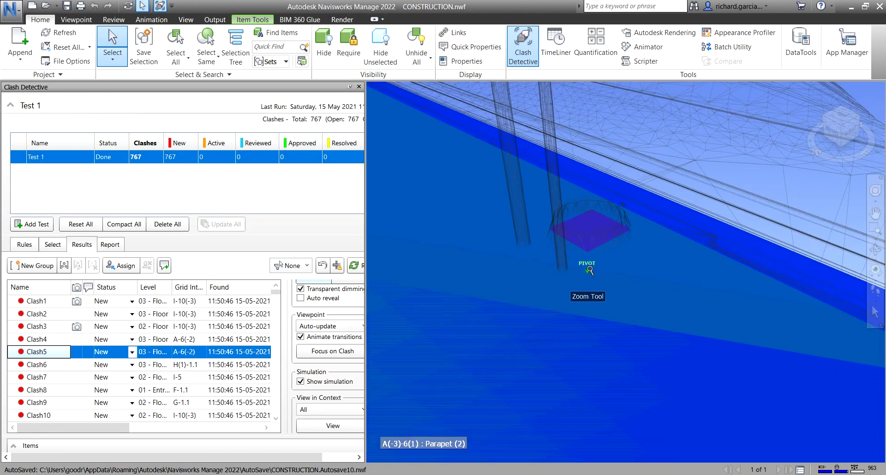
- Show Clash4 in the model and clear the item selection to see the clashing items clearly
{"action": "left_click", "coordinate": [44, 340]}
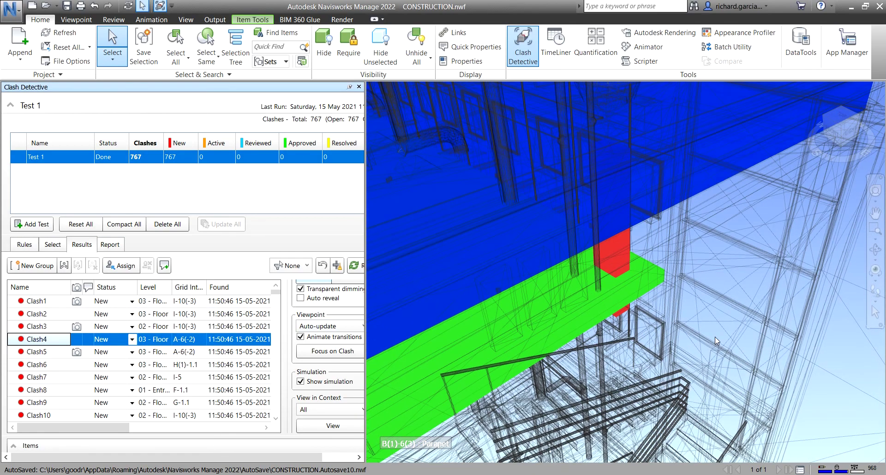
{"action": "left_click", "coordinate": [753, 298]}
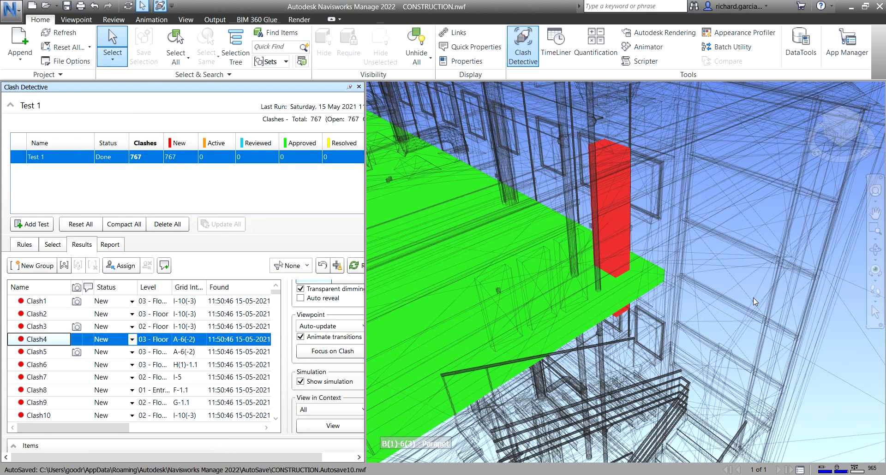